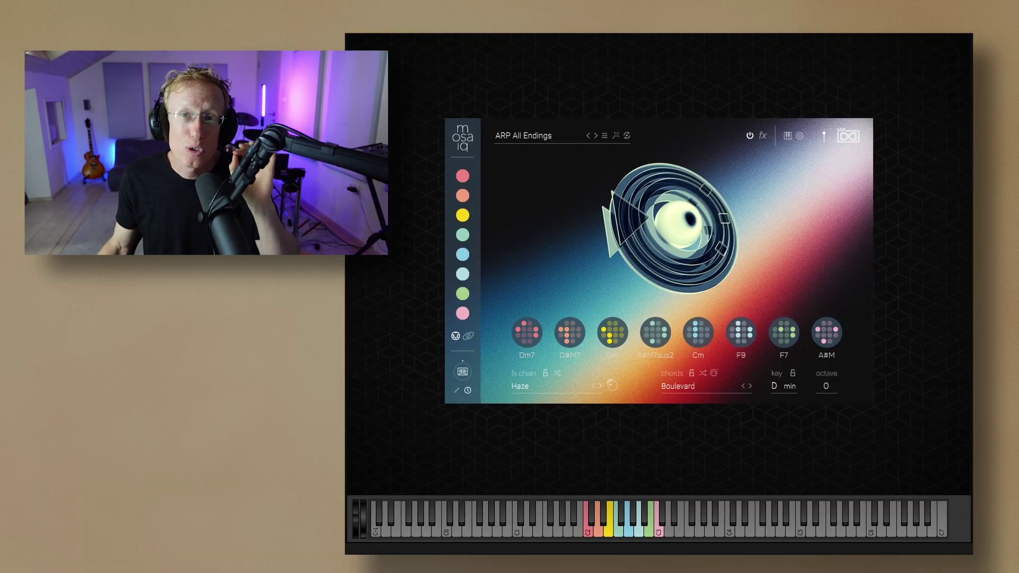
Look through the Beat Culture drums and kits, and load the ARP Amore preset from its instruments.
{"action": "left_click", "coordinate": [533, 135]}
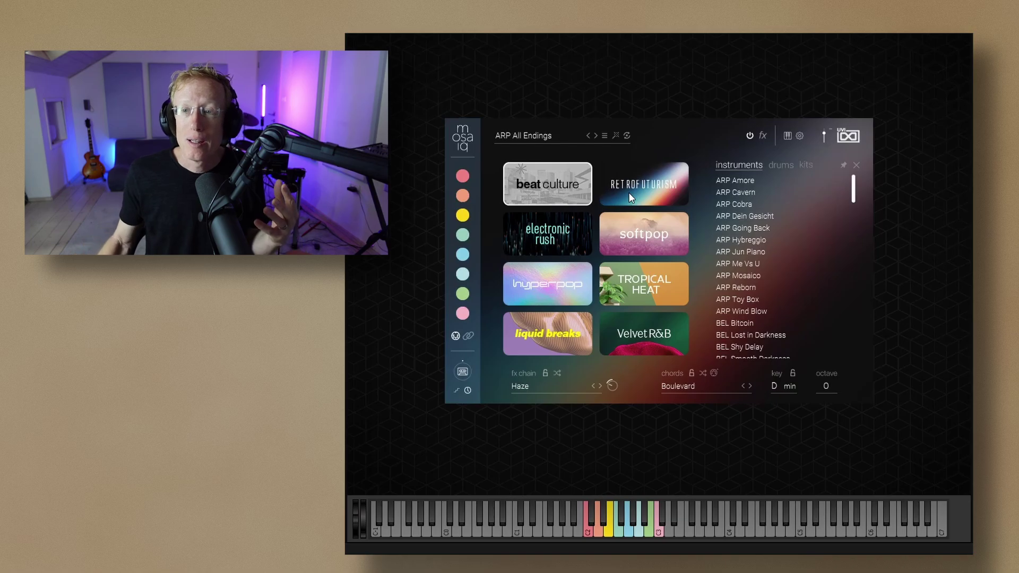
{"action": "left_click", "coordinate": [779, 166]}
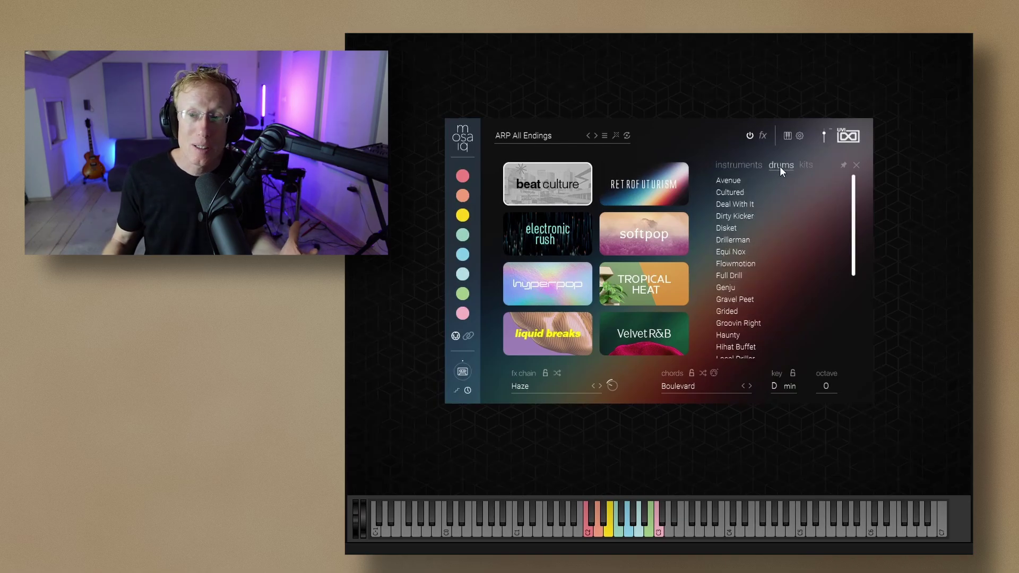
{"action": "left_click", "coordinate": [807, 165]}
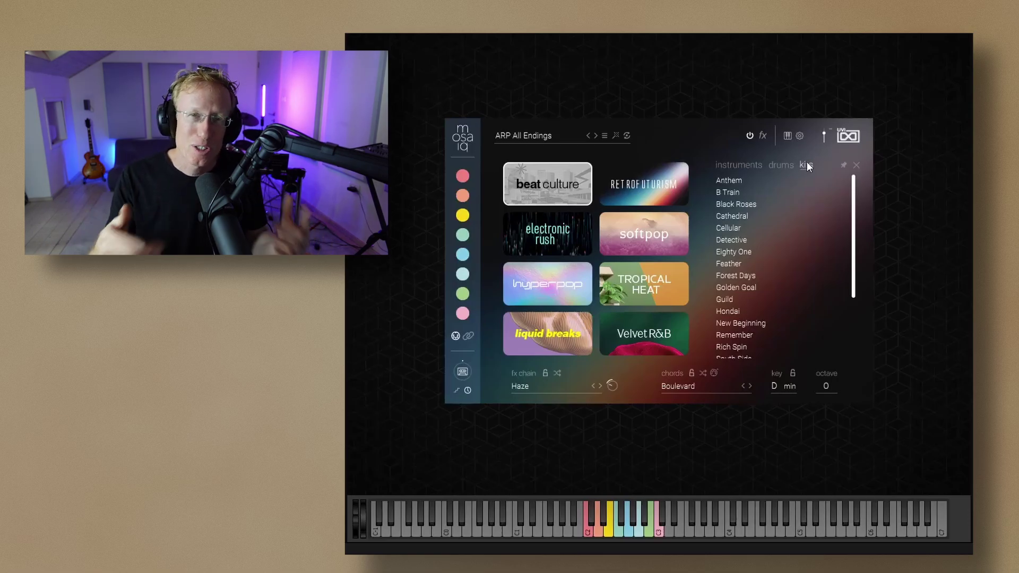
{"action": "left_click", "coordinate": [737, 165]}
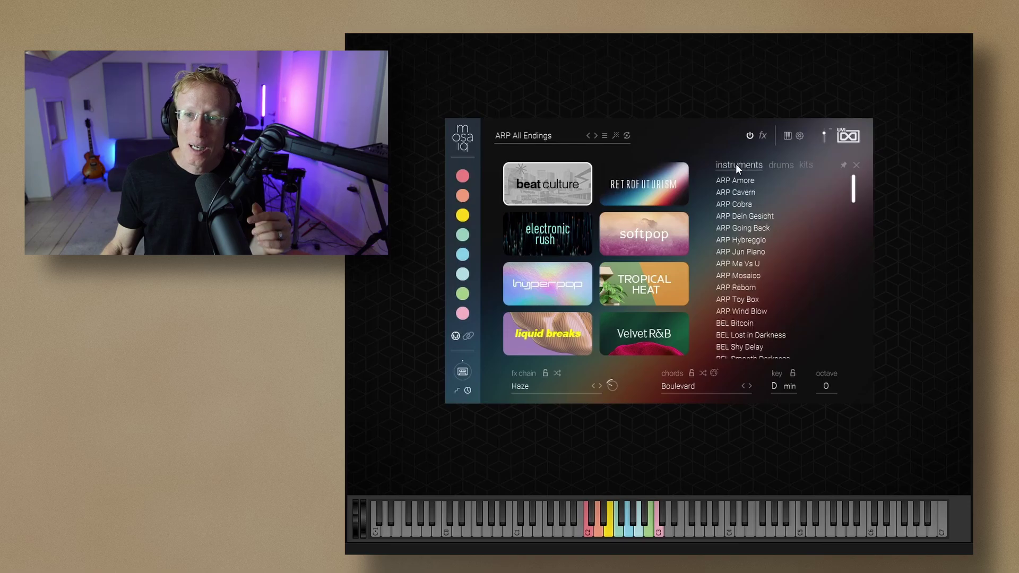
{"action": "left_click", "coordinate": [744, 180]}
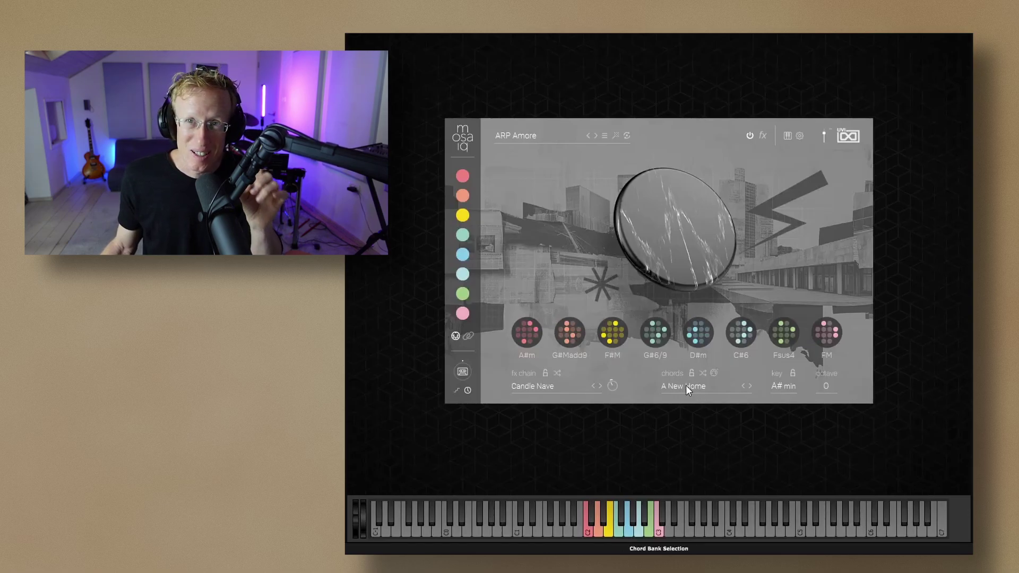
Set the key of the ARP Amore preset to C.
{"action": "left_click", "coordinate": [789, 387]}
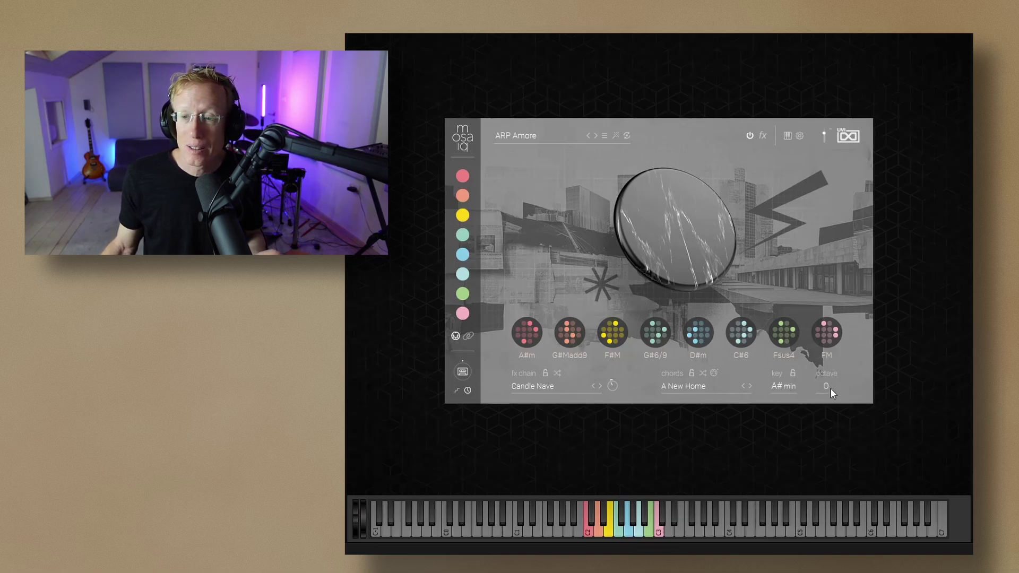
{"action": "left_click", "coordinate": [779, 387]}
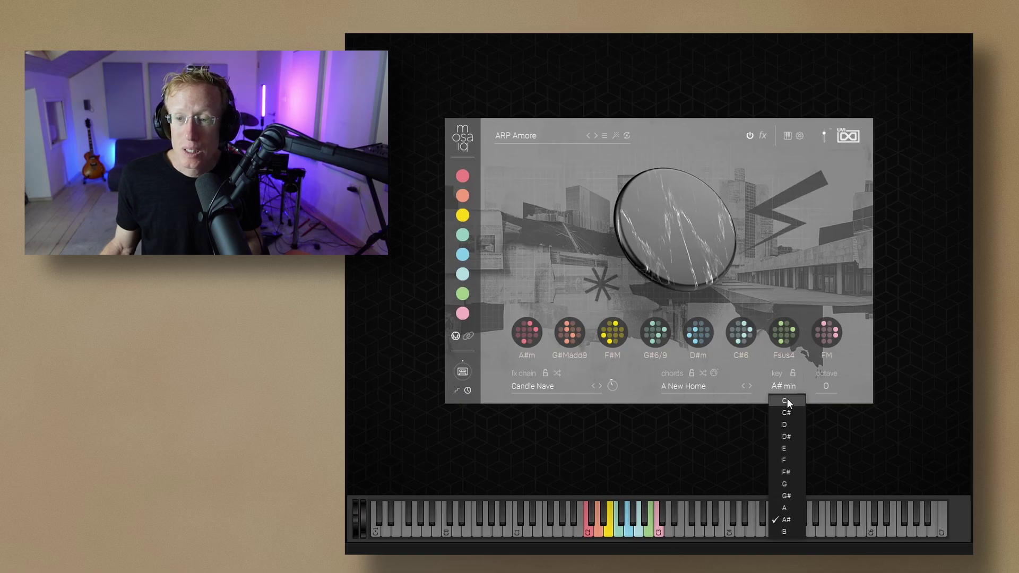
{"action": "left_click", "coordinate": [786, 400]}
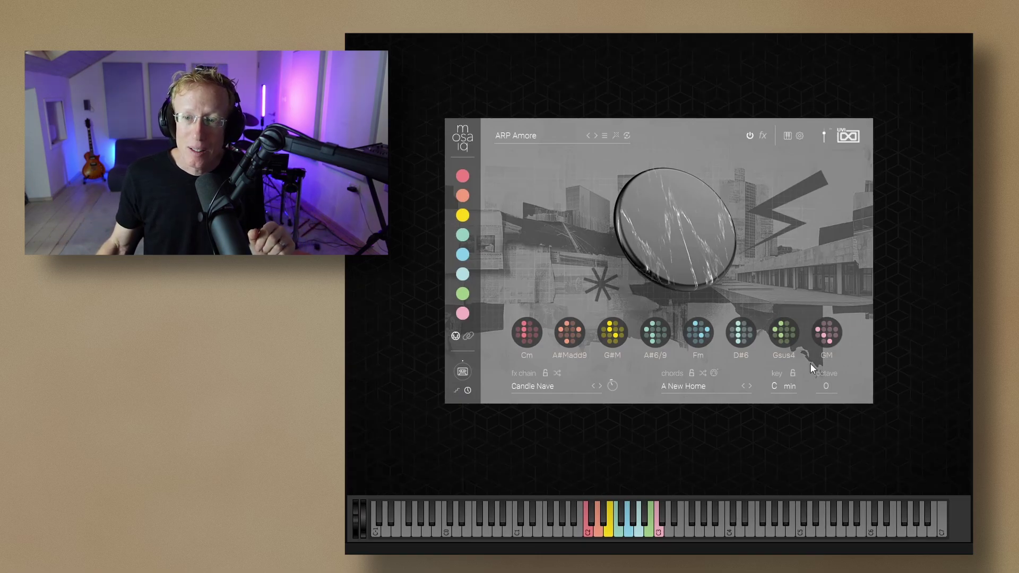
Change the chord set to Adventure Time from the Joyful category.
{"action": "left_click", "coordinate": [695, 387]}
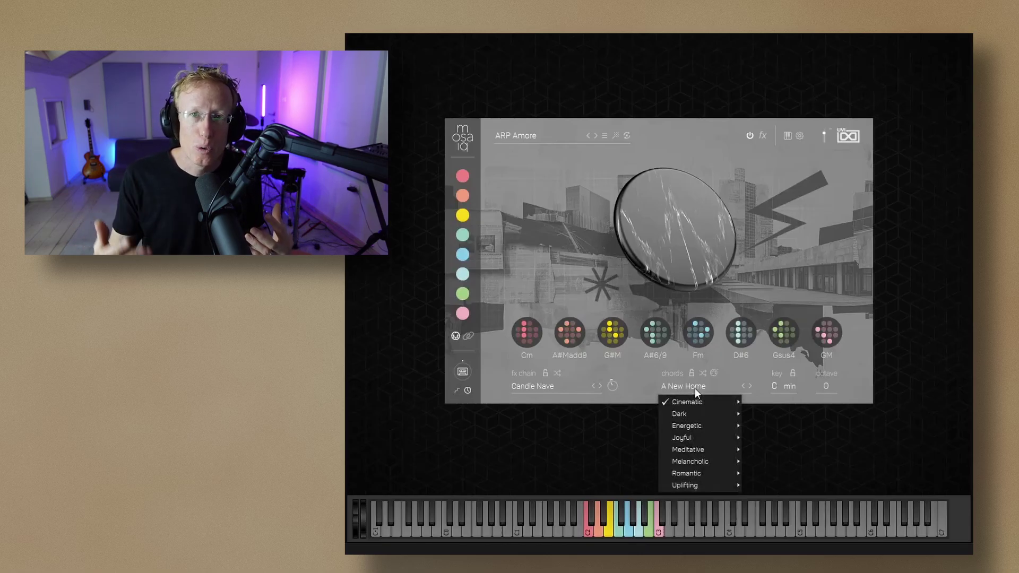
{"action": "mouse_move", "coordinate": [680, 402]}
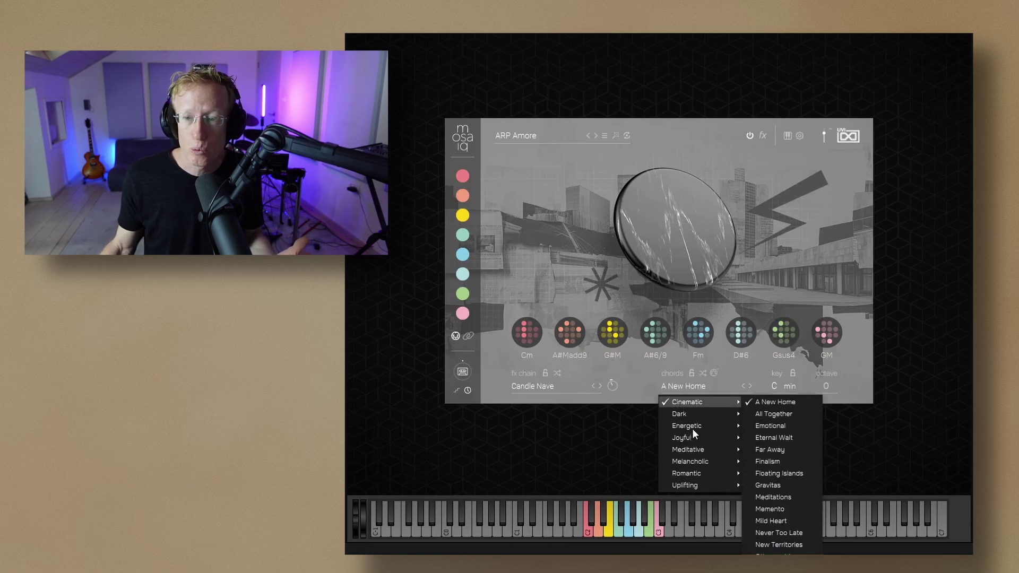
{"action": "mouse_move", "coordinate": [690, 436]}
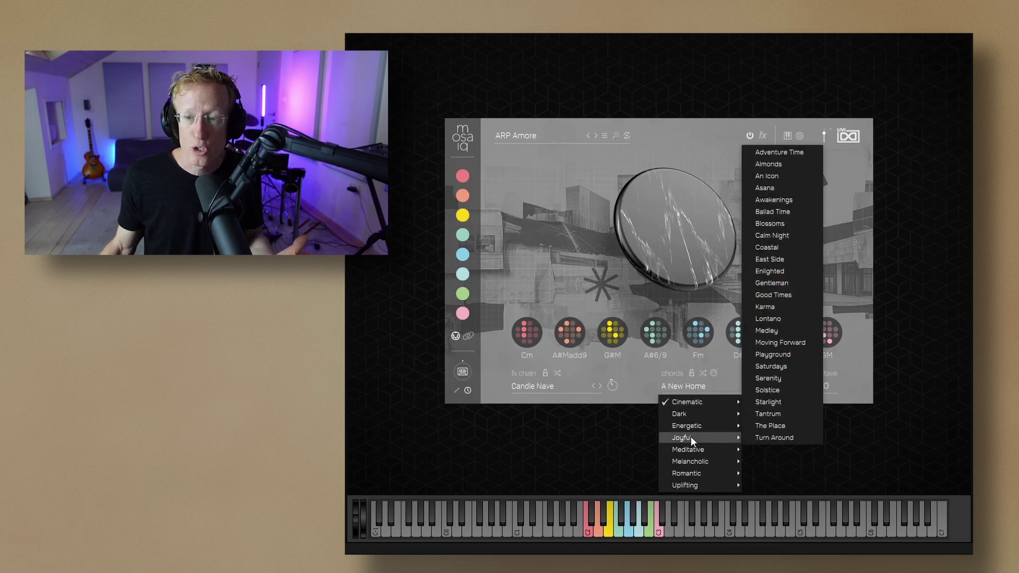
{"action": "left_click", "coordinate": [794, 153]}
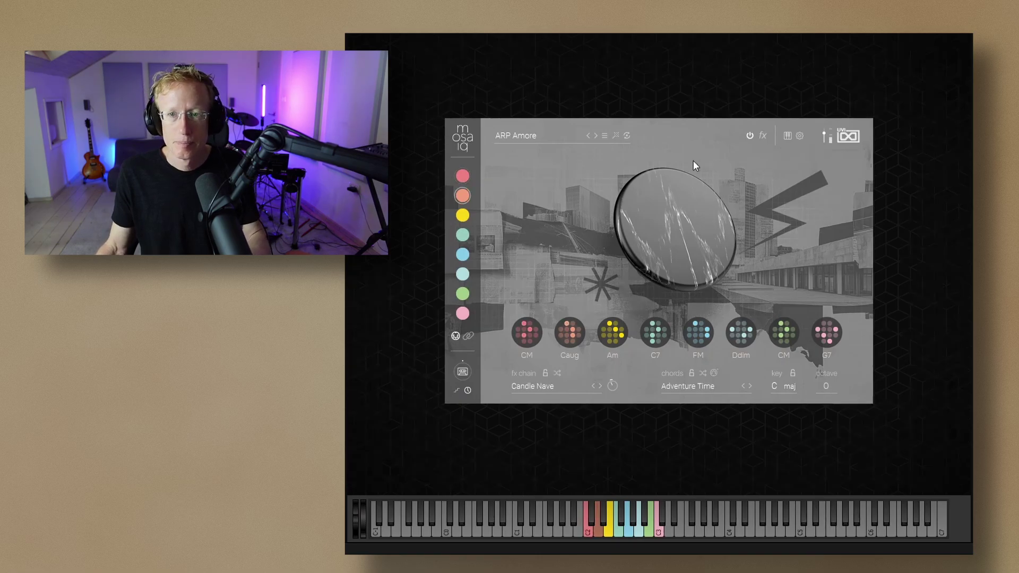
Load the KEY Summer preset and change its chord set to Gravitas from the Cinematic category.
{"action": "left_click", "coordinate": [523, 136]}
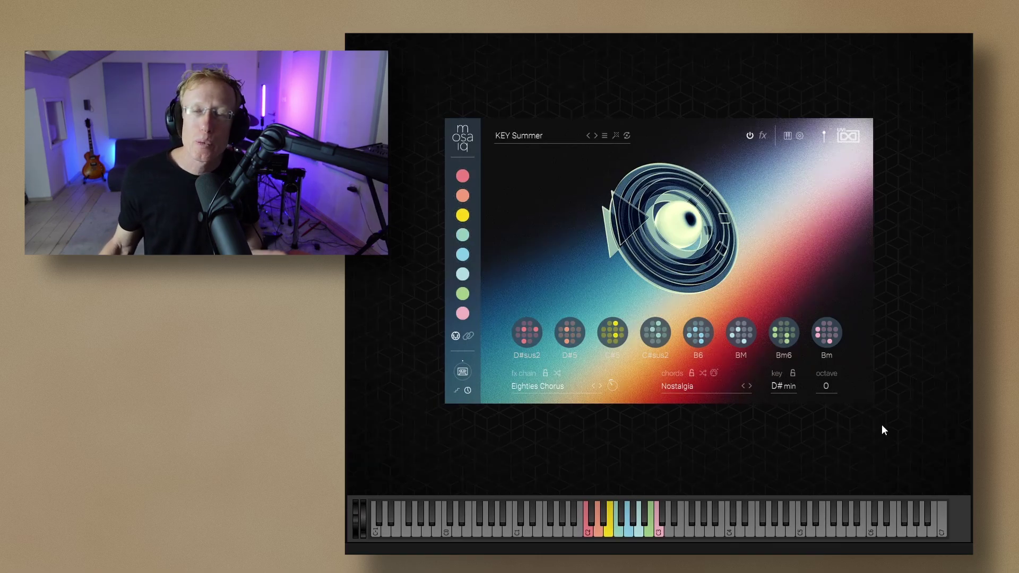
{"action": "left_click", "coordinate": [692, 387]}
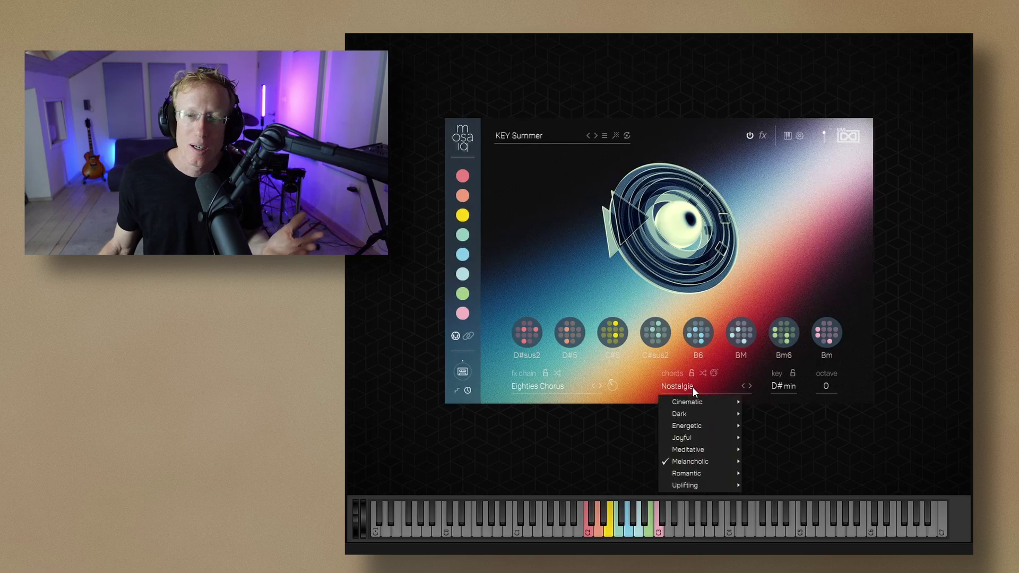
{"action": "mouse_move", "coordinate": [689, 400]}
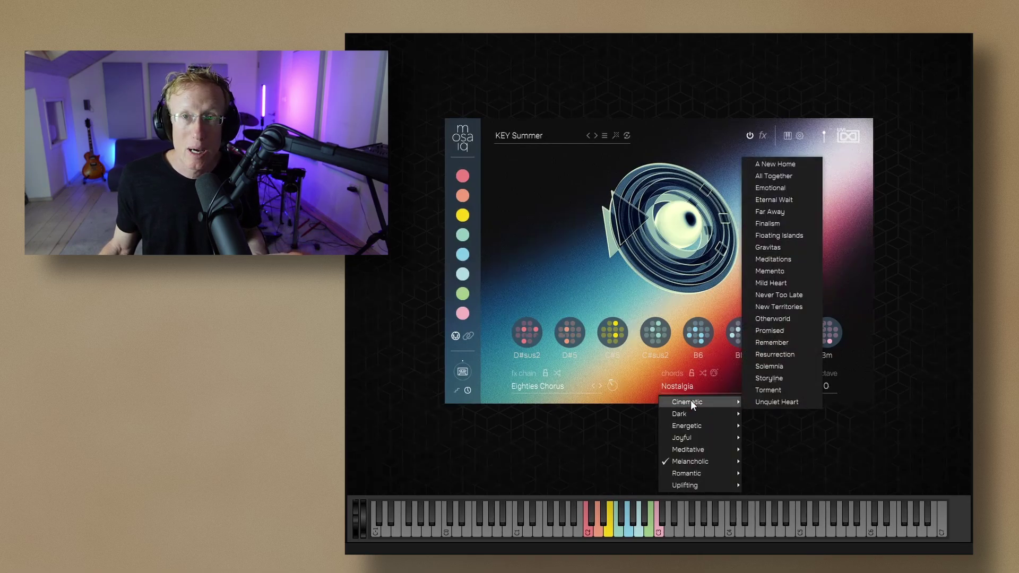
{"action": "left_click", "coordinate": [782, 250]}
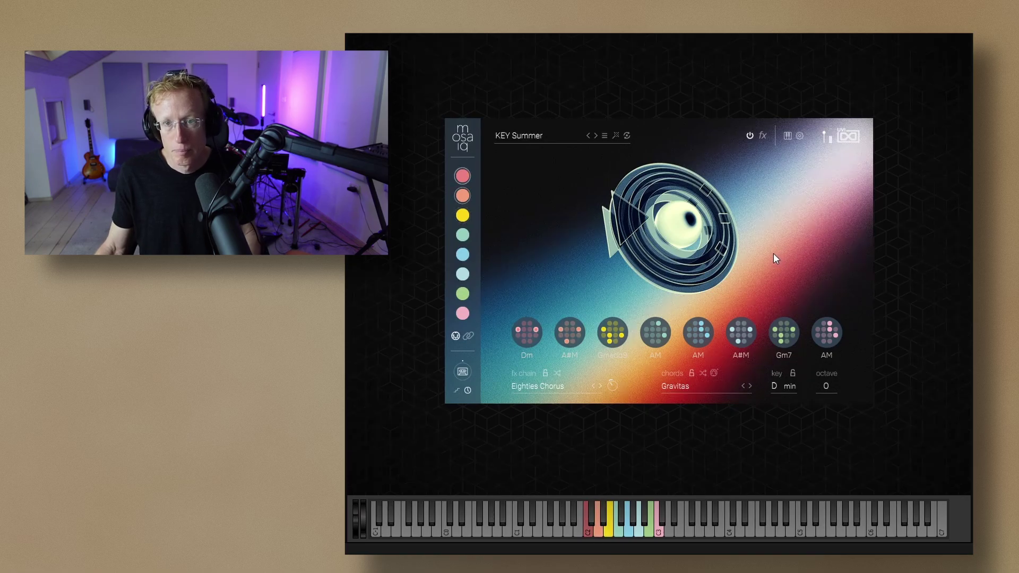
Switch the chord set to Always Repeat and lock the key, the chords and the FX chain.
{"action": "left_click", "coordinate": [679, 387]}
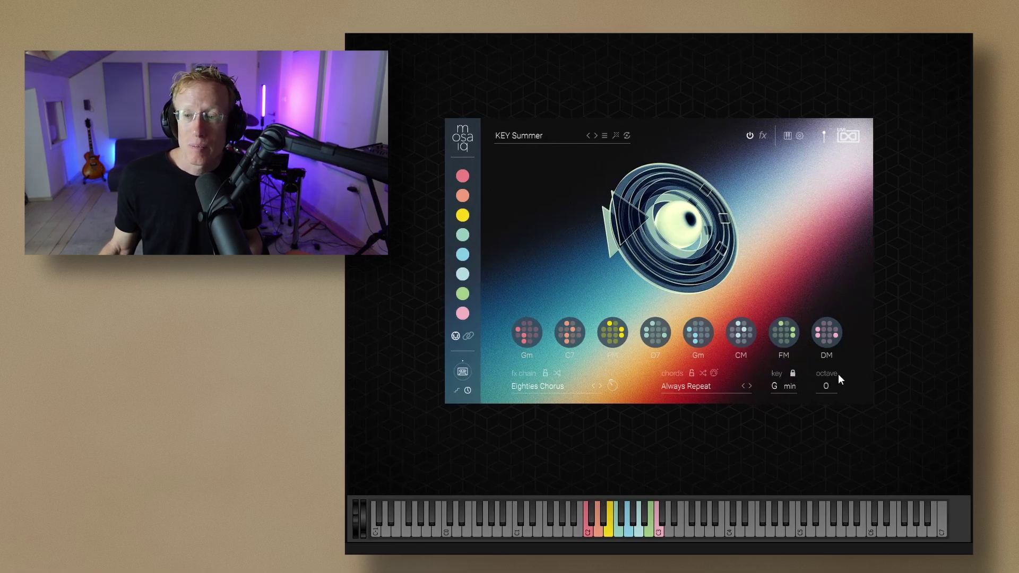
{"action": "left_click", "coordinate": [691, 373]}
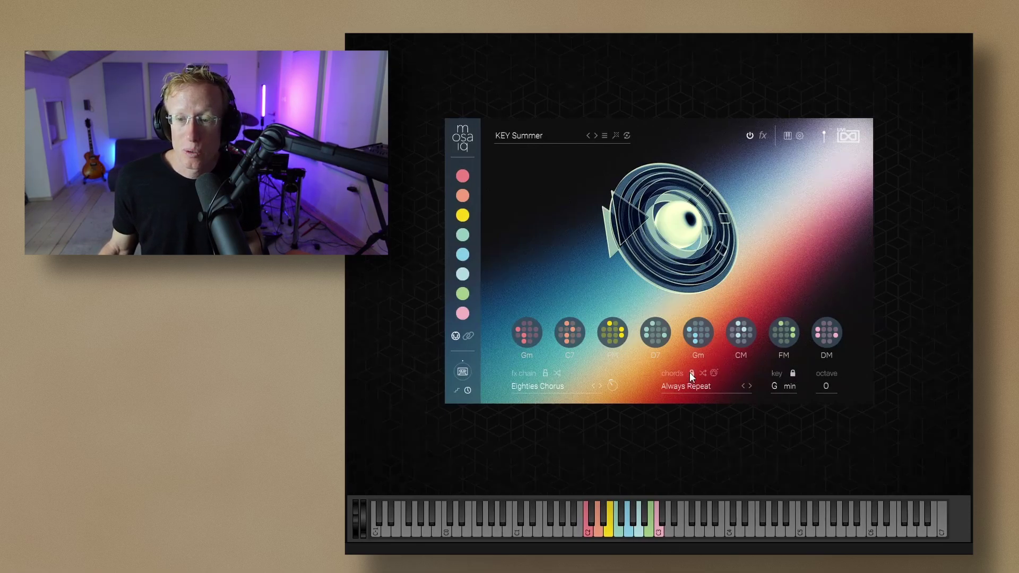
{"action": "left_click", "coordinate": [544, 372]}
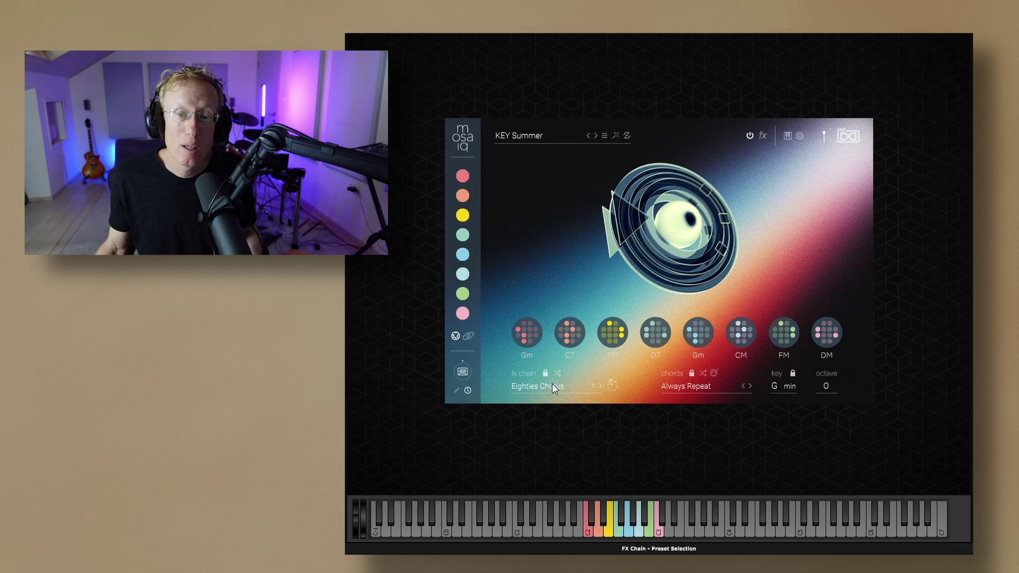
Step forward through the presets KEY Typical Retro and KEY VHS Memory to the following one, keeping the locked settings.
{"action": "left_click", "coordinate": [596, 135]}
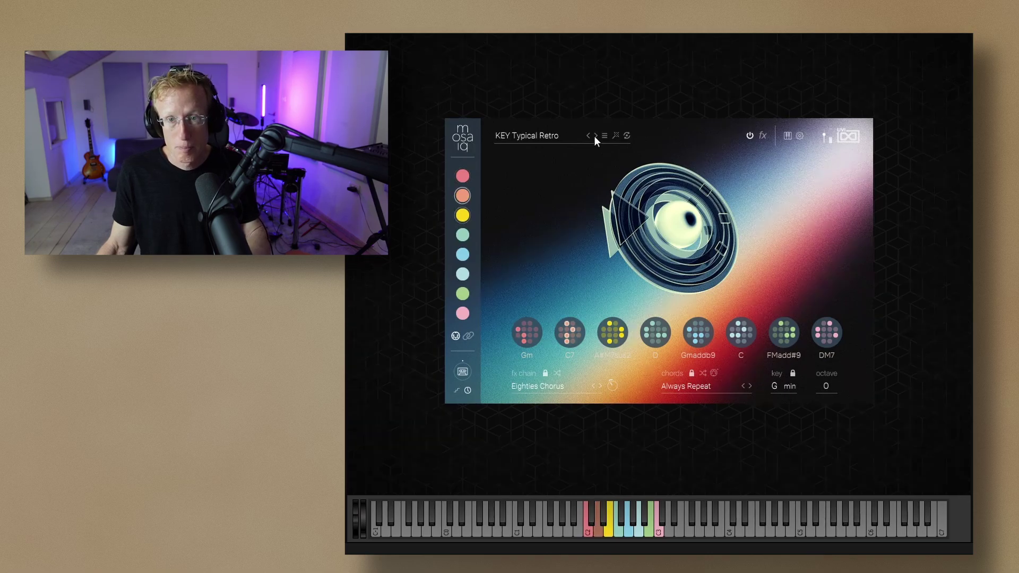
{"action": "left_click", "coordinate": [594, 136]}
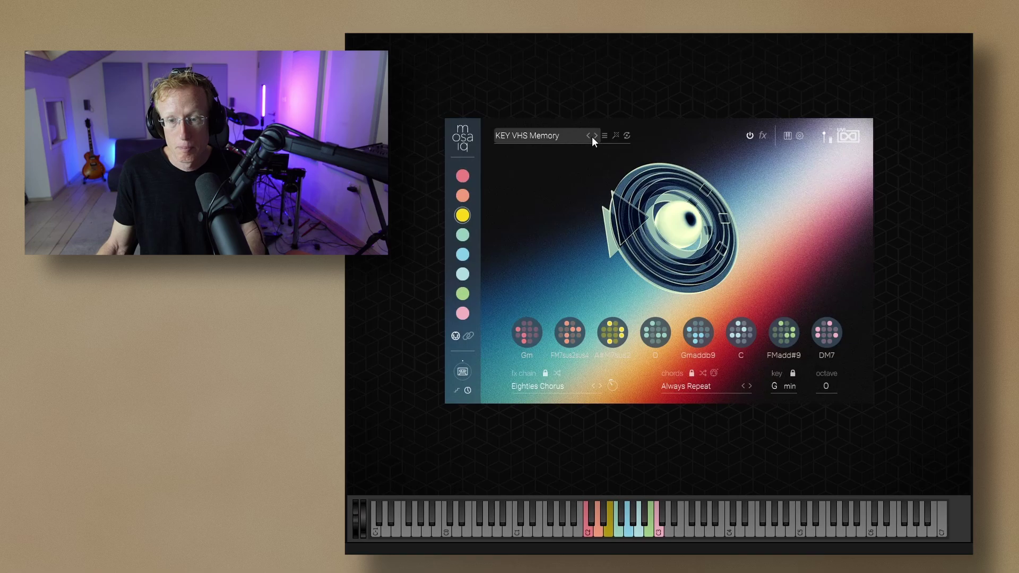
{"action": "left_click", "coordinate": [592, 136]}
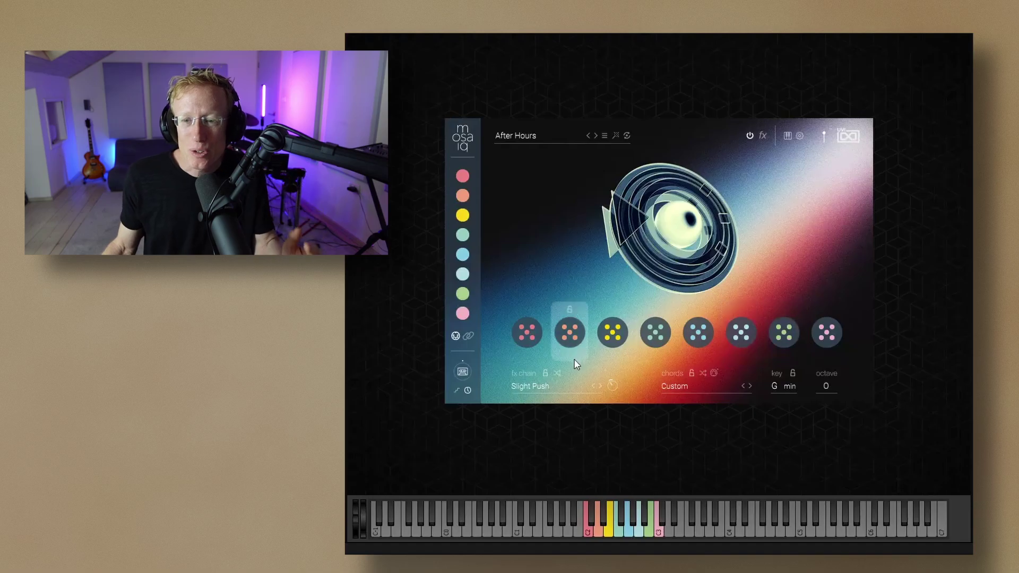
Load the Destructor FX chain from the Crush category for After Hours and step forward past Filter Bank to the following chain.
{"action": "left_click", "coordinate": [547, 388]}
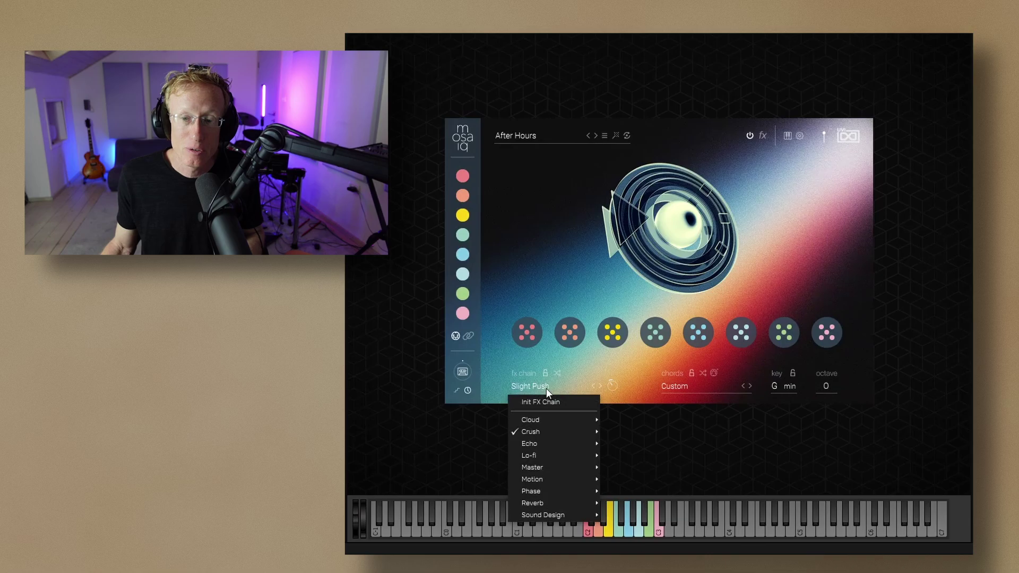
{"action": "mouse_move", "coordinate": [542, 429]}
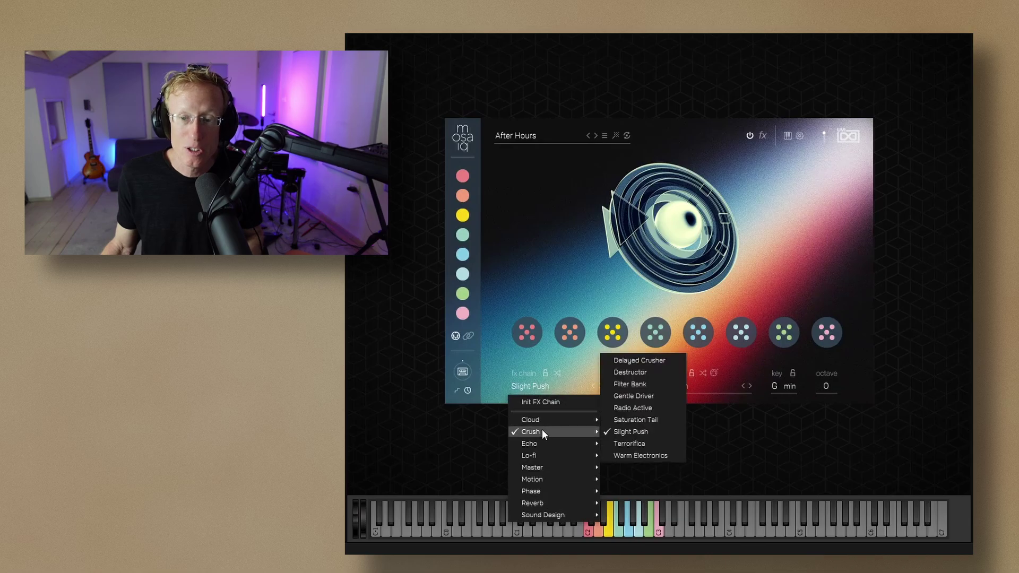
{"action": "left_click", "coordinate": [639, 373]}
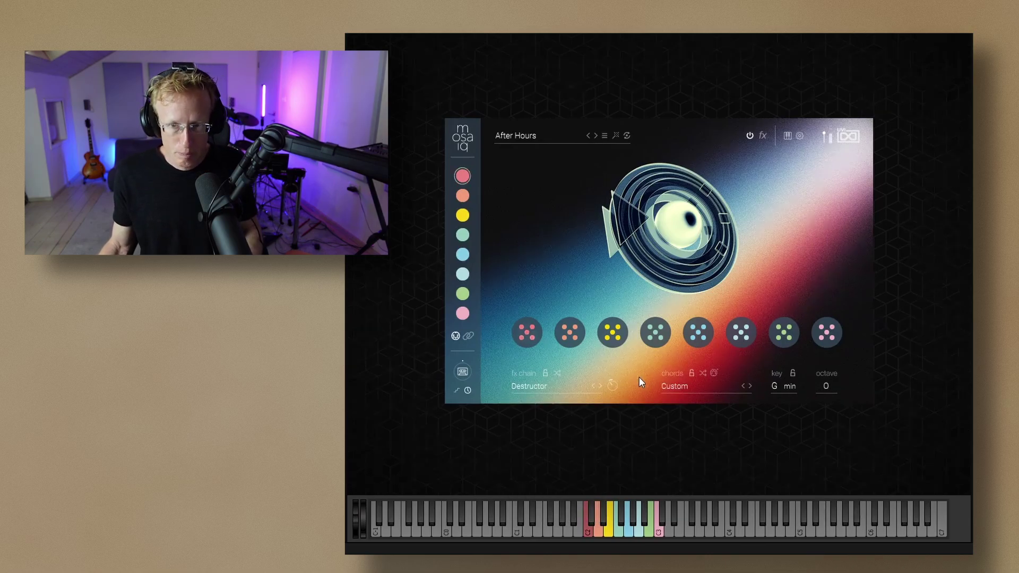
{"action": "left_click", "coordinate": [599, 386]}
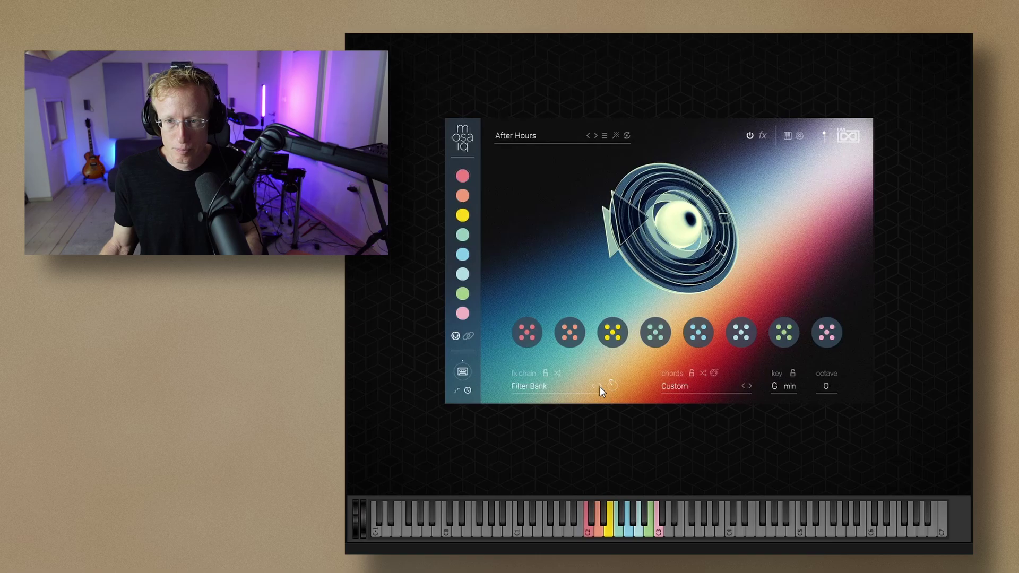
{"action": "left_click", "coordinate": [600, 387]}
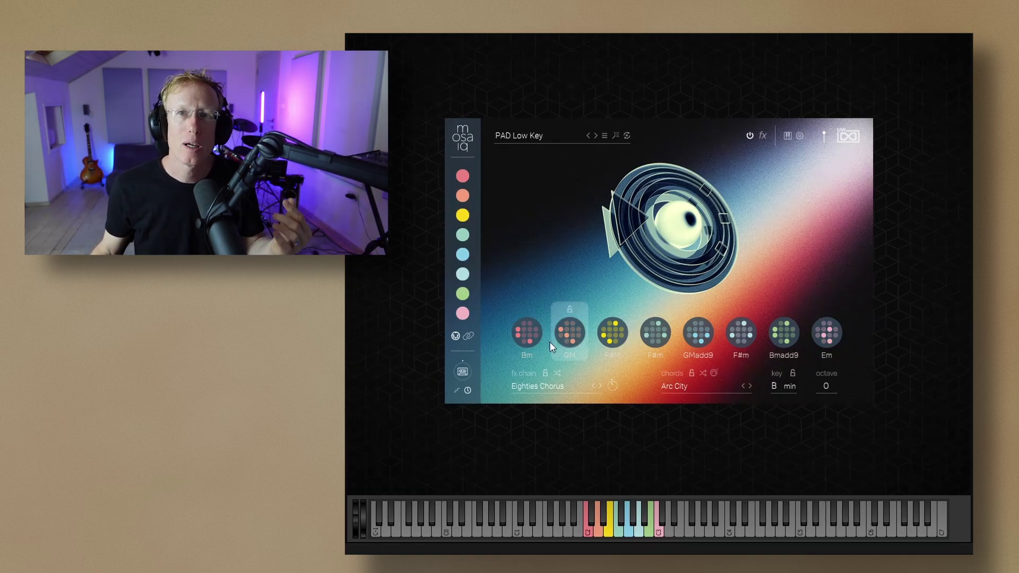
In the first chord pad of PAD Low Key, set the fourth voice's note to F#2 and its sample to Antique Bell from the bells.
{"action": "left_click", "coordinate": [462, 179]}
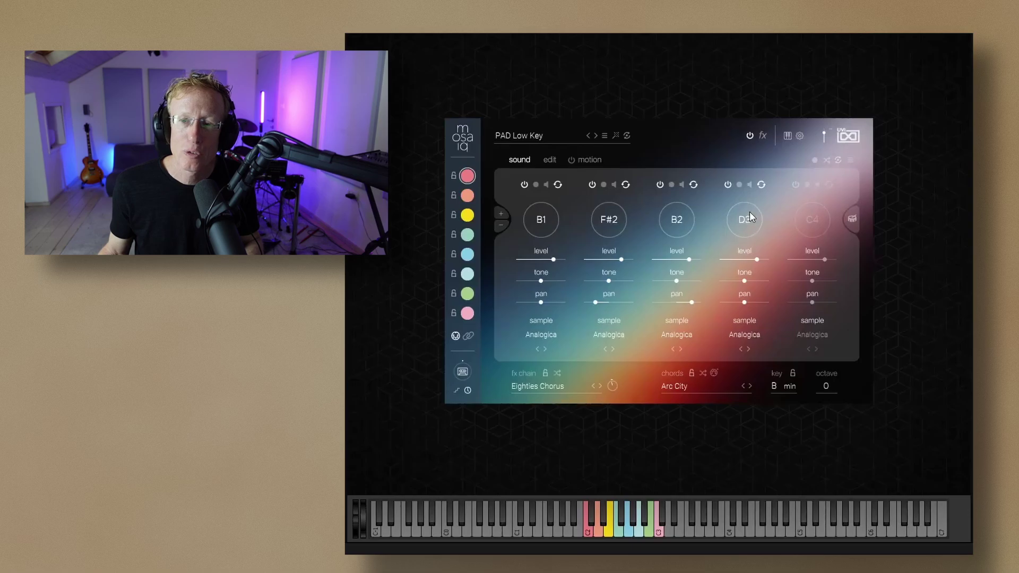
{"action": "left_click_drag", "start_coordinate": [750, 215], "coordinate": [751, 225]}
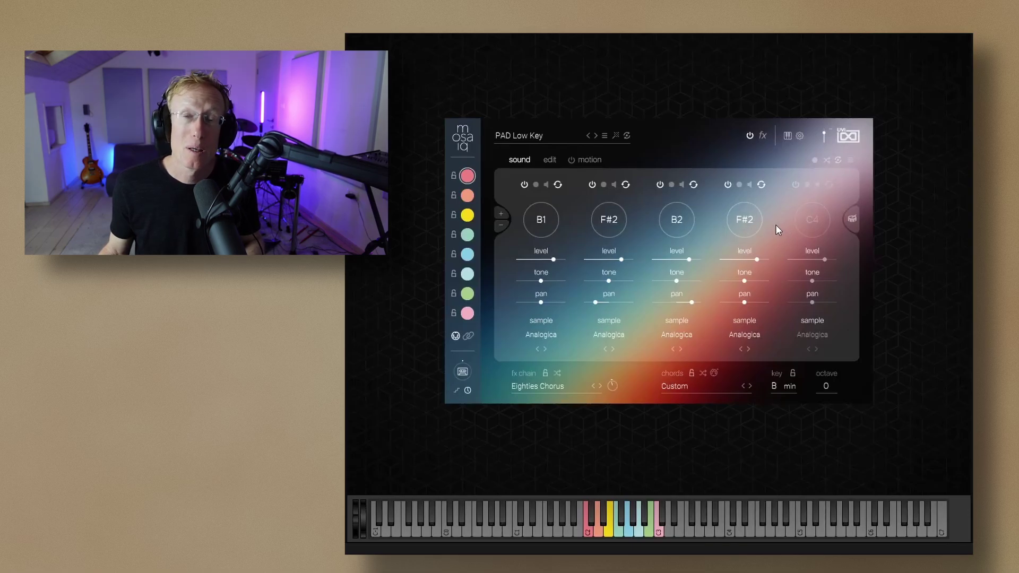
{"action": "left_click", "coordinate": [750, 324]}
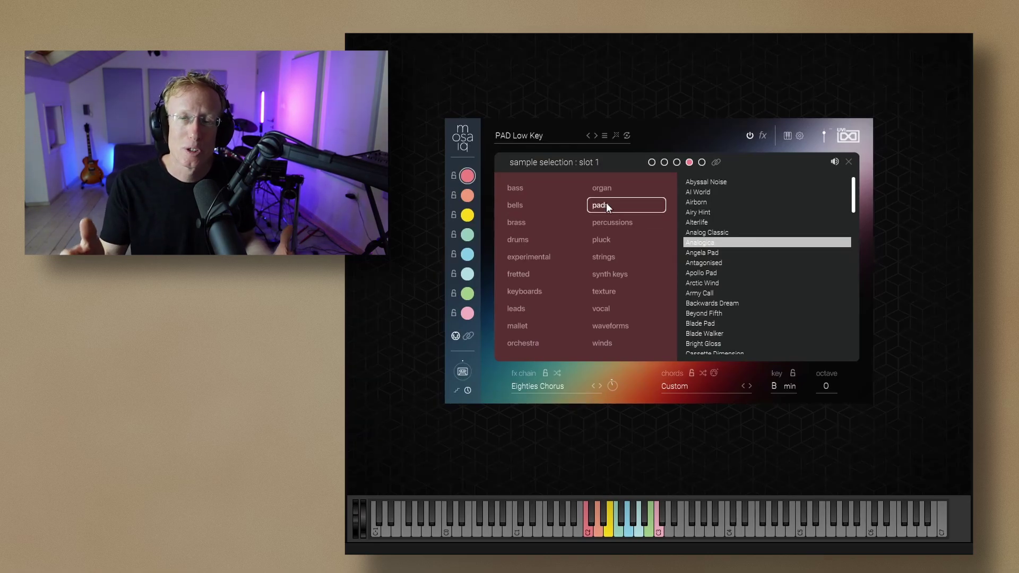
{"action": "left_click", "coordinate": [609, 238]}
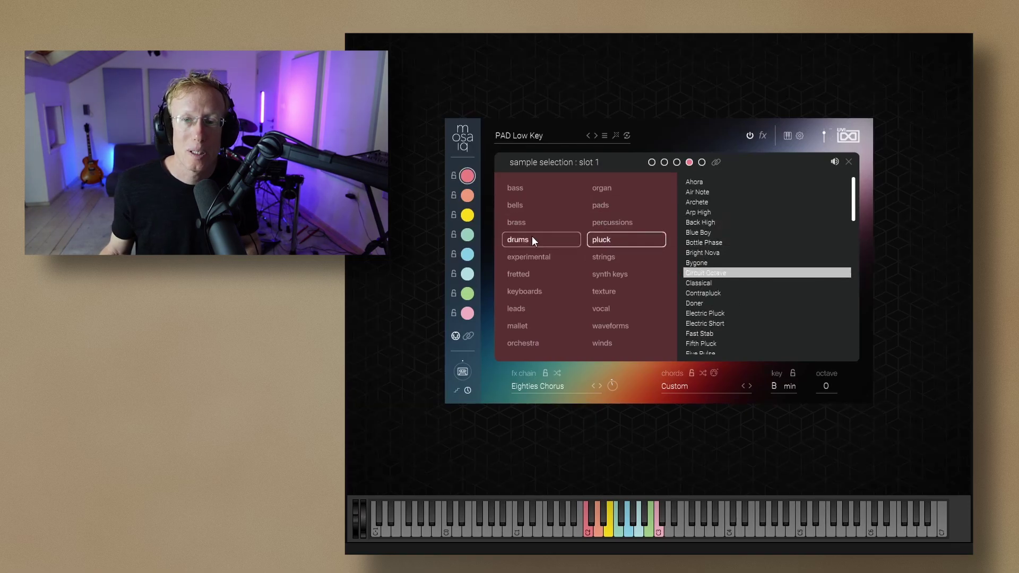
{"action": "left_click", "coordinate": [528, 205]}
{"action": "left_click", "coordinate": [704, 203]}
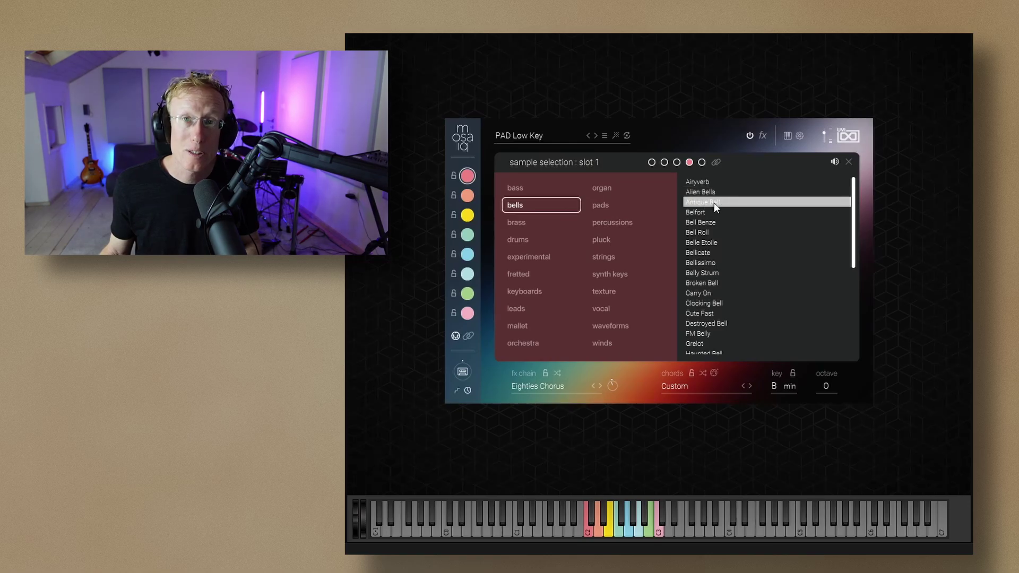
{"action": "double_click", "coordinate": [714, 203]}
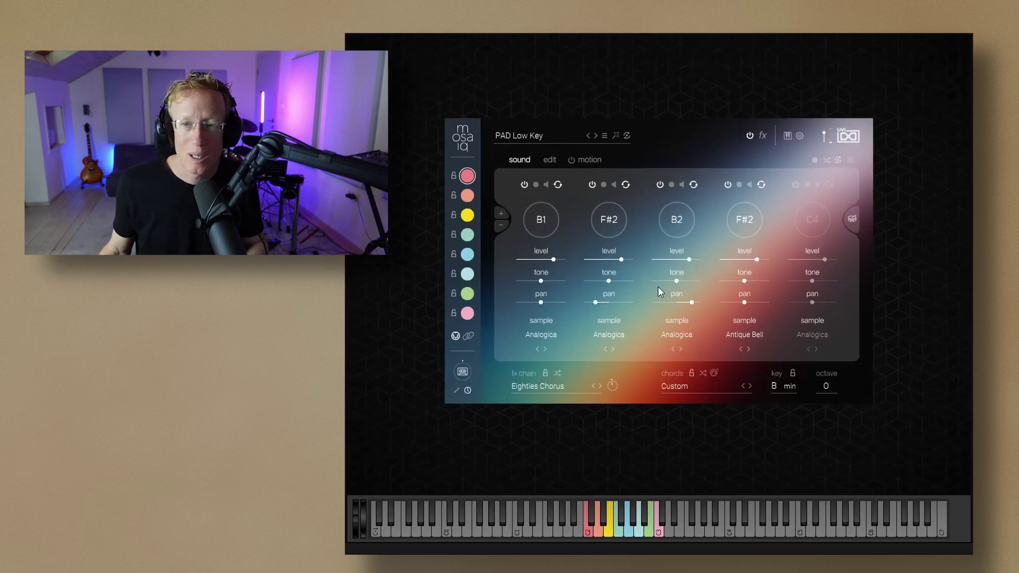
Set the second voice's sample in PAD Low Key to the vocal sample listed between Close MM and Digital Echoes.
{"action": "left_click", "coordinate": [612, 334]}
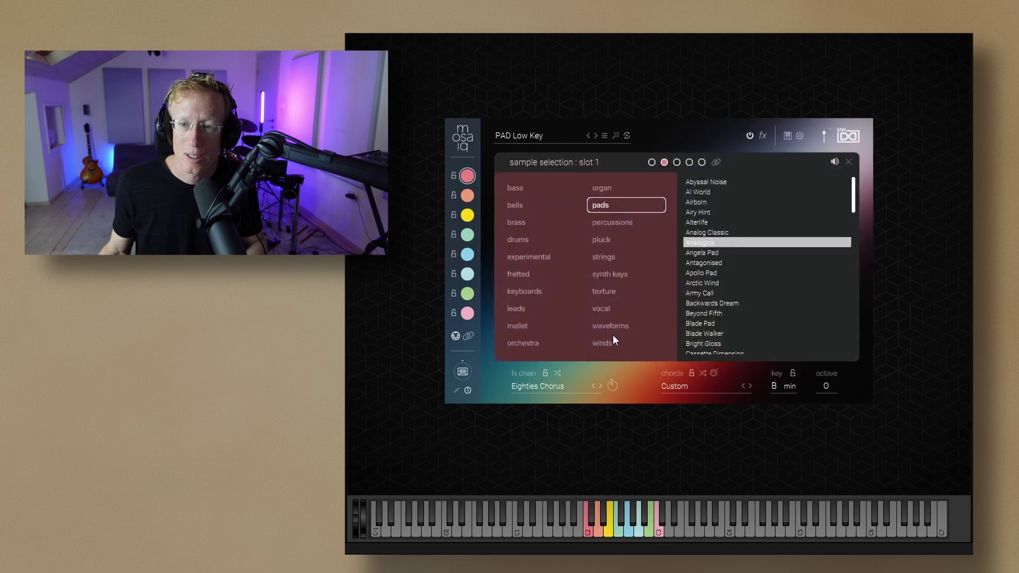
{"action": "left_click", "coordinate": [610, 311]}
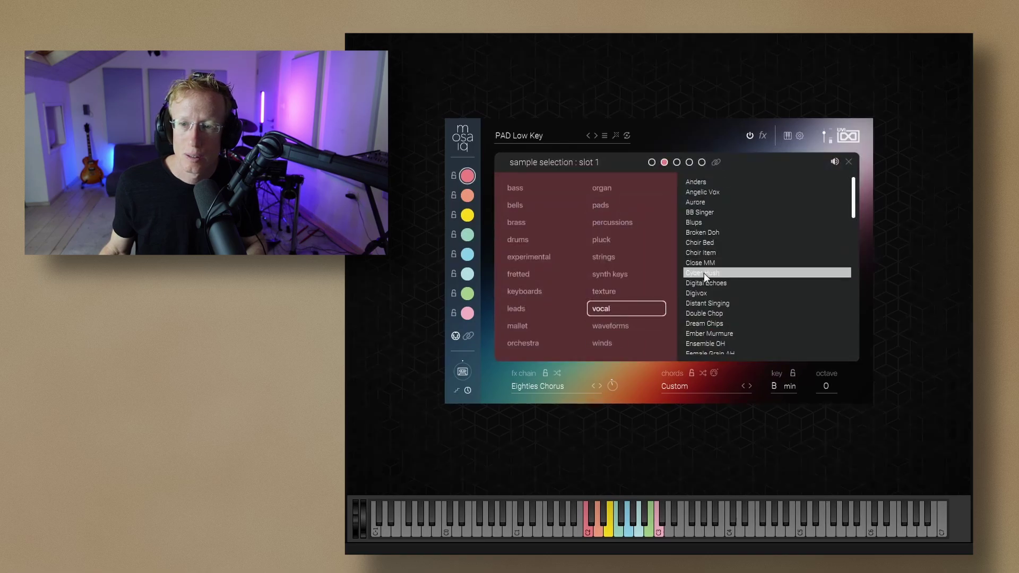
{"action": "left_click", "coordinate": [703, 273]}
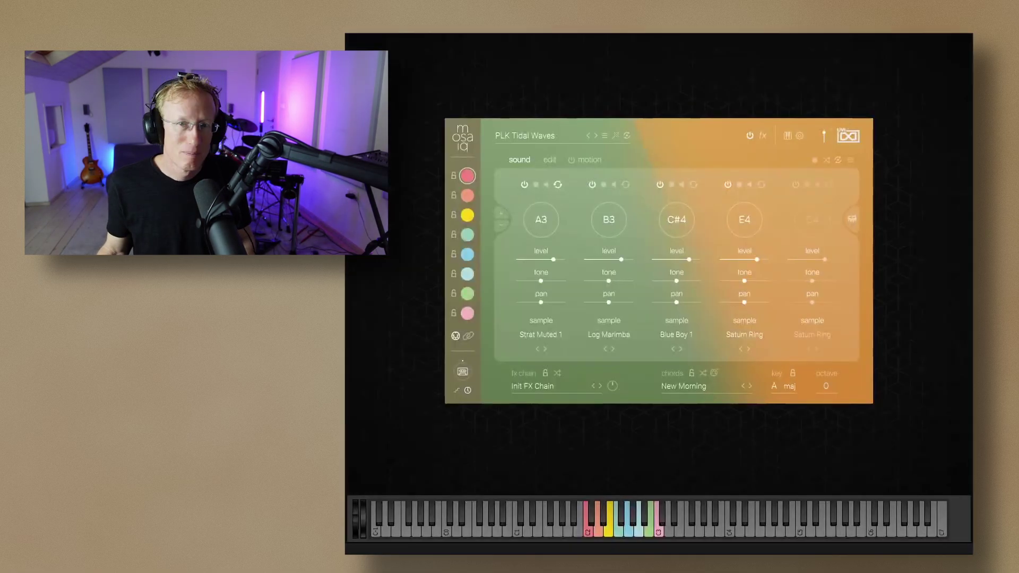
Replace the first voice's sample in PLK Tidal Waves with the Crystal user sample and raise that voice's level.
{"action": "left_click_drag", "start_coordinate": [555, 151], "coordinate": [540, 270]}
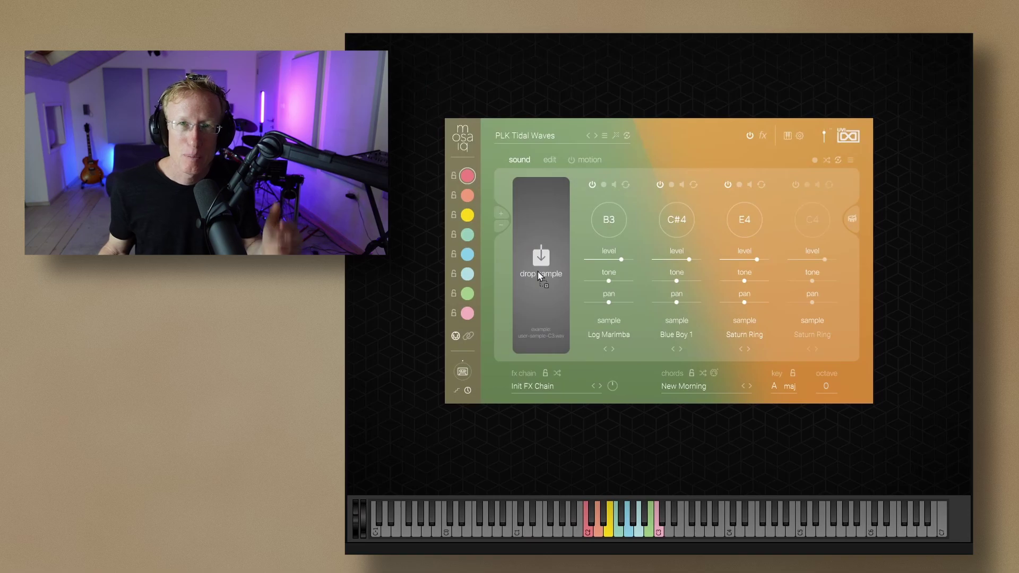
{"action": "left_click_drag", "start_coordinate": [538, 271], "coordinate": [537, 269]}
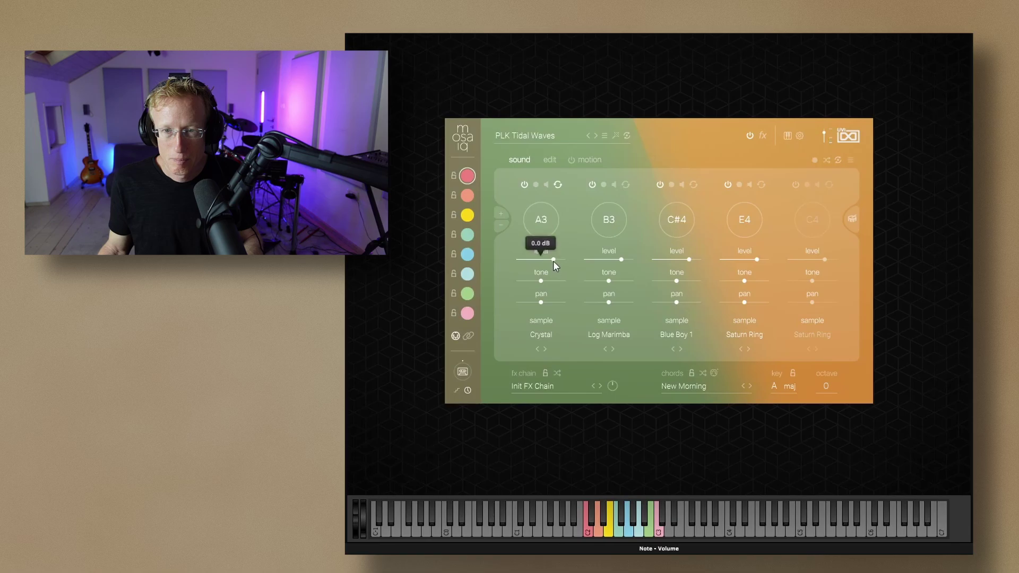
{"action": "left_click_drag", "start_coordinate": [558, 260], "coordinate": [565, 259]}
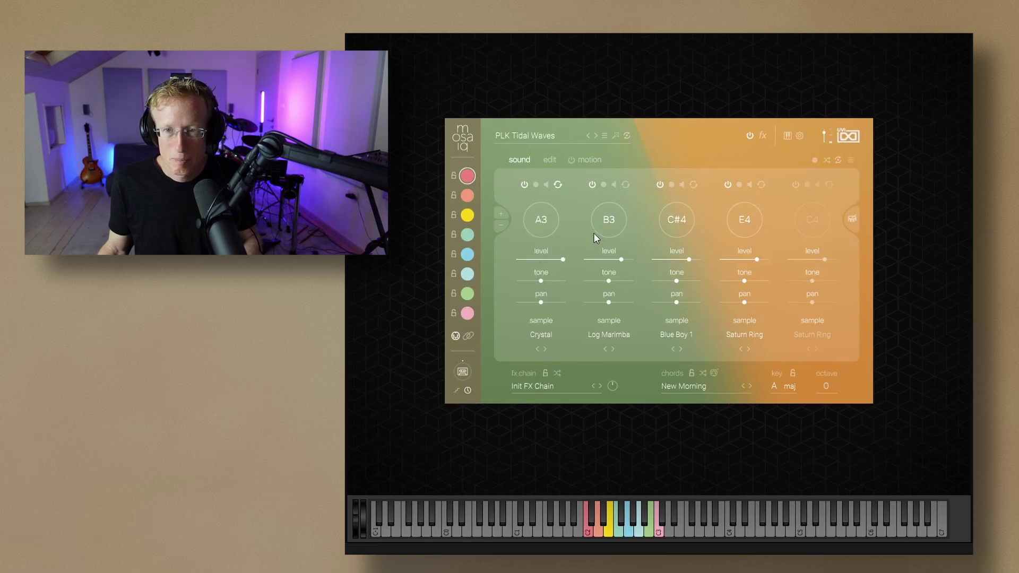
Turn off the second, third and fourth voices of PLK Tidal Waves, keeping only the first voice active.
{"action": "left_click", "coordinate": [592, 185]}
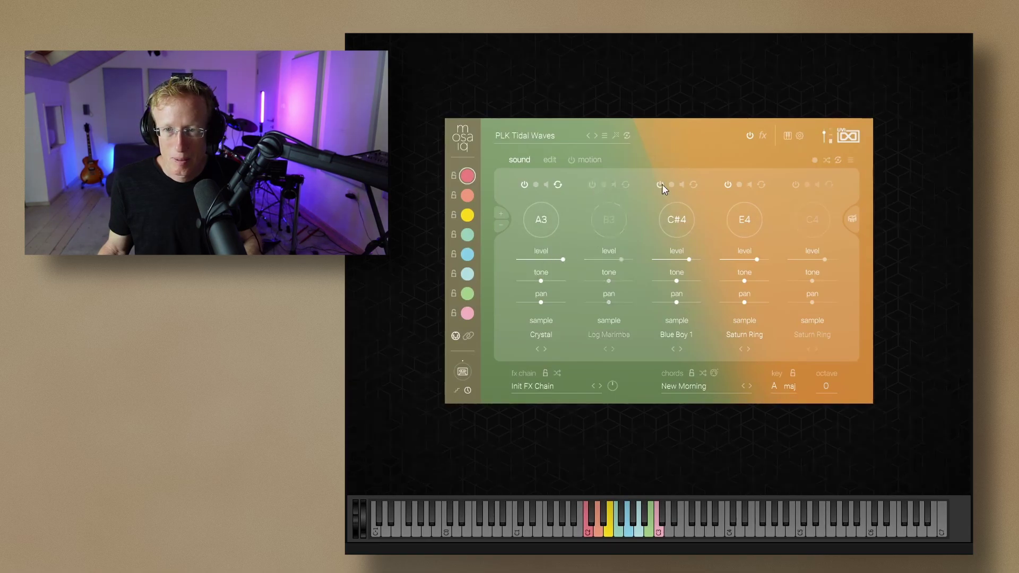
{"action": "left_click", "coordinate": [660, 185]}
{"action": "left_click", "coordinate": [727, 185]}
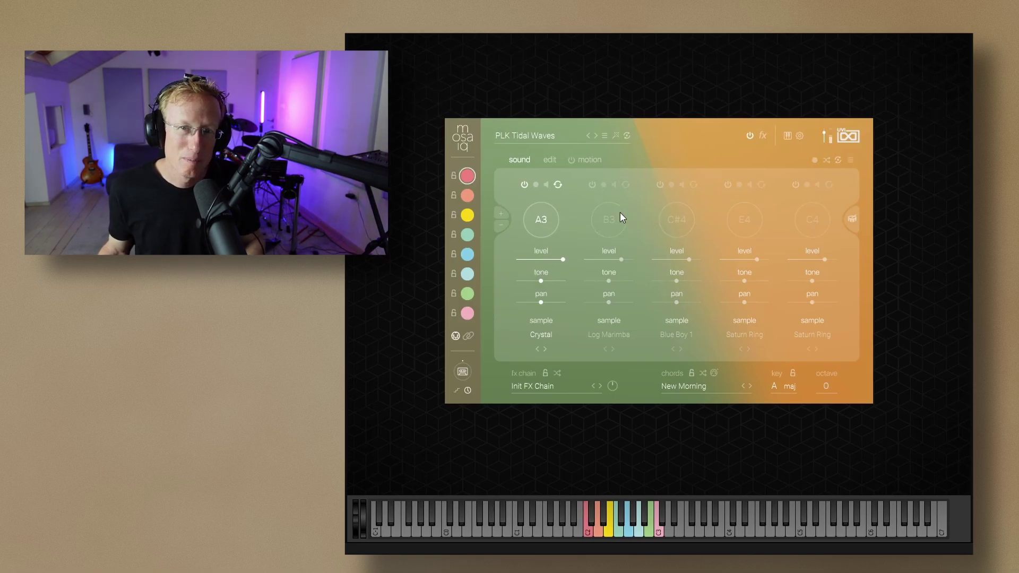
{"action": "left_click_drag", "start_coordinate": [528, 219], "coordinate": [549, 236]}
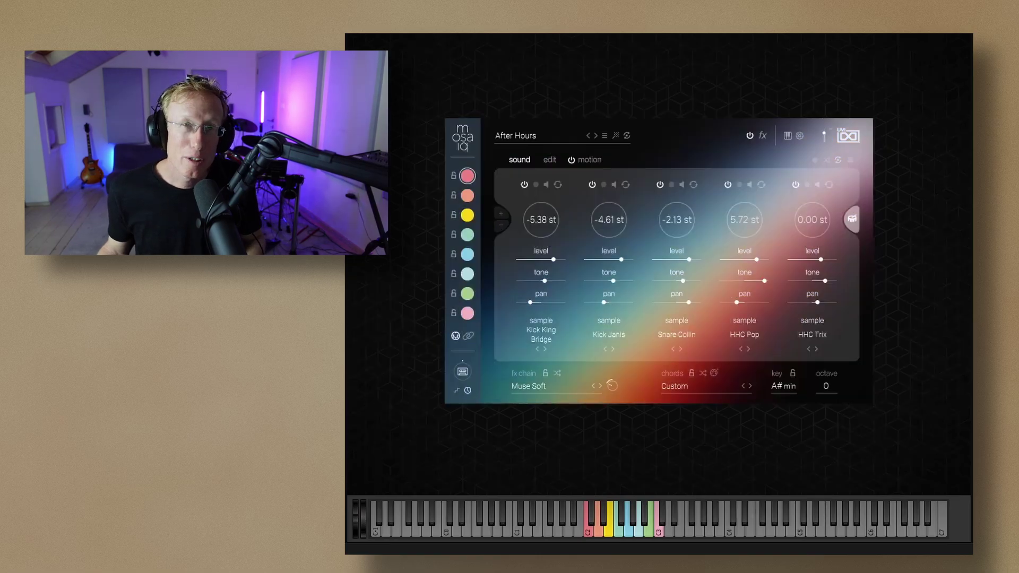
{"action": "left_click_drag", "start_coordinate": [417, 260], "coordinate": [538, 317]}
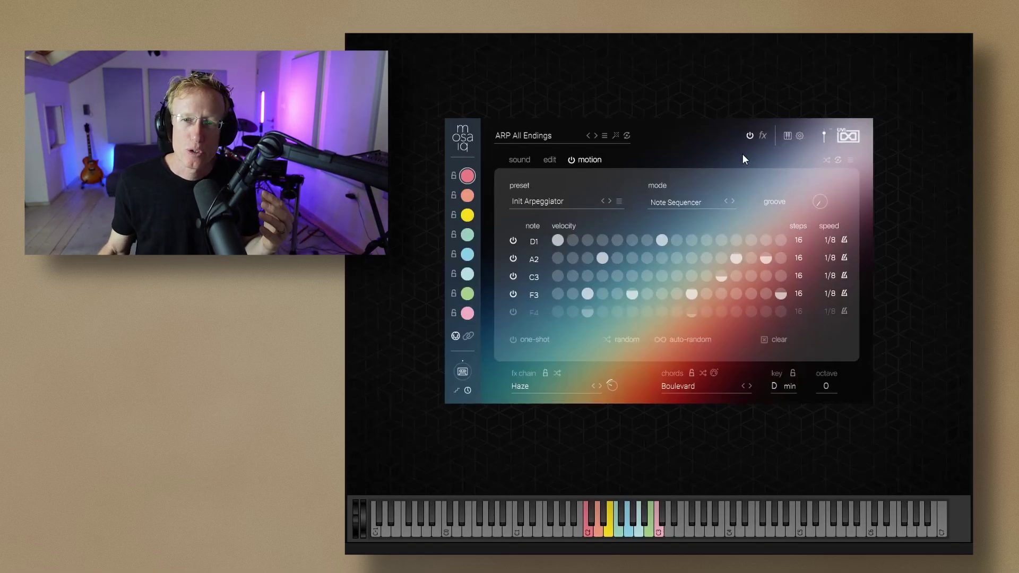
Keep ARP All Endings in Note Sequencer mode, add notes at steps 10 and 16 of the D1 row, and switch on one-shot.
{"action": "left_click", "coordinate": [697, 206]}
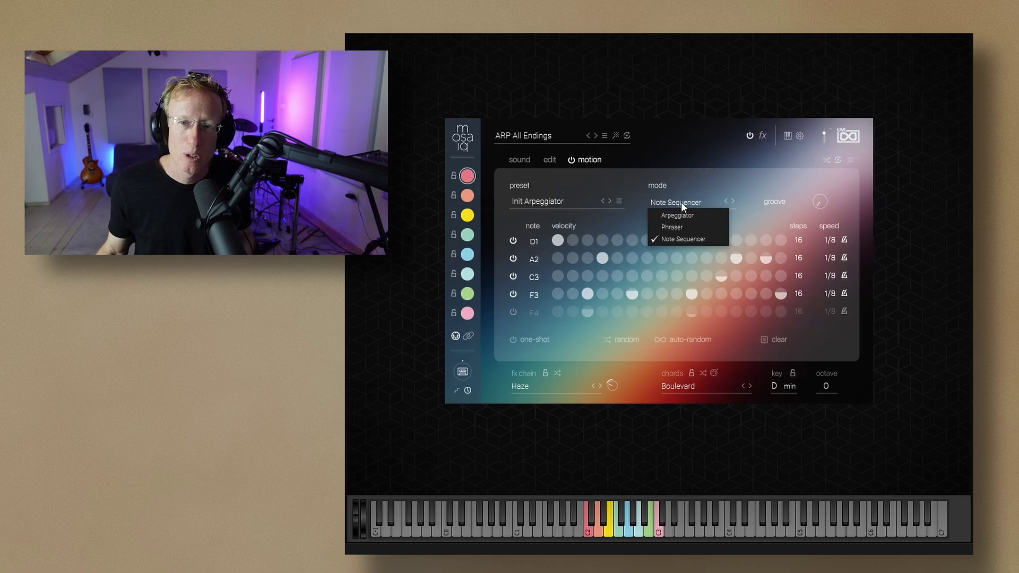
{"action": "left_click", "coordinate": [703, 179]}
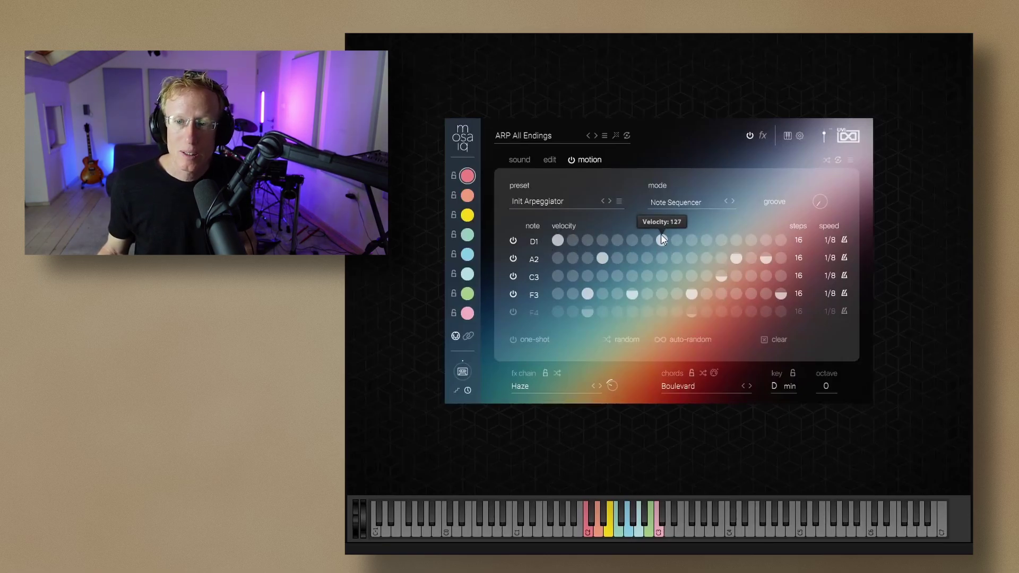
{"action": "left_click_drag", "start_coordinate": [689, 240], "coordinate": [672, 155]}
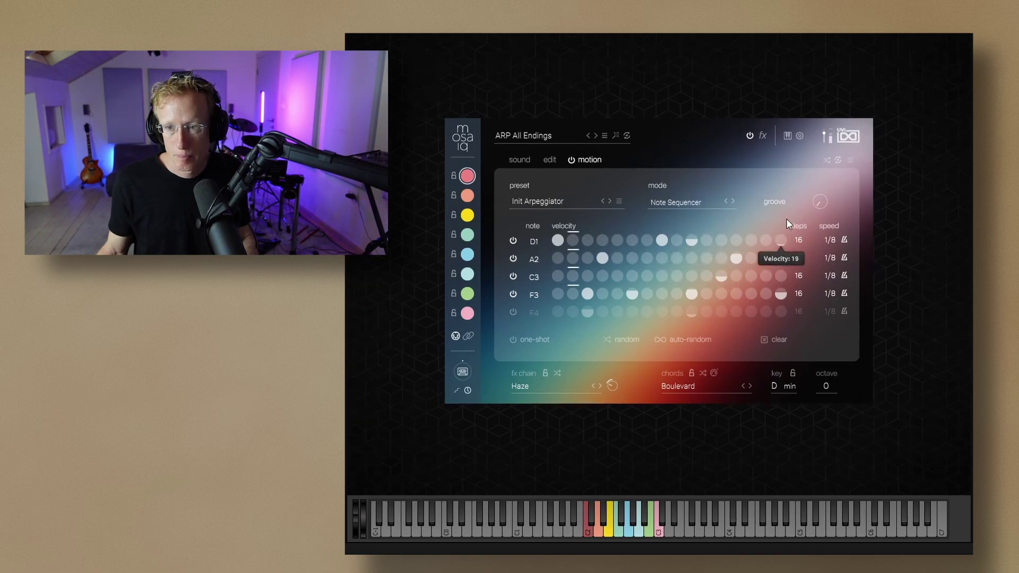
{"action": "left_click_drag", "start_coordinate": [787, 221], "coordinate": [755, 136]}
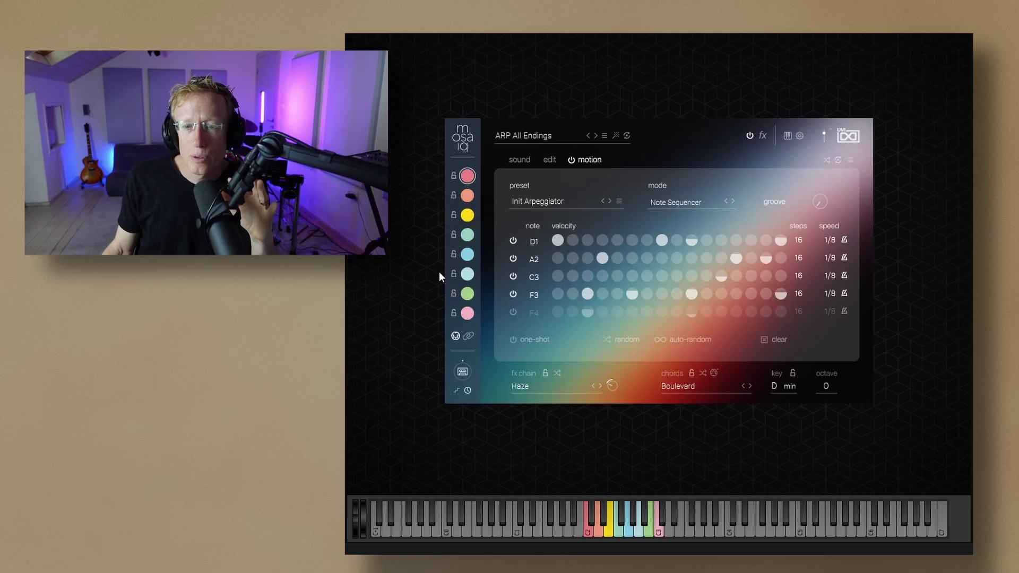
{"action": "left_click", "coordinate": [517, 339]}
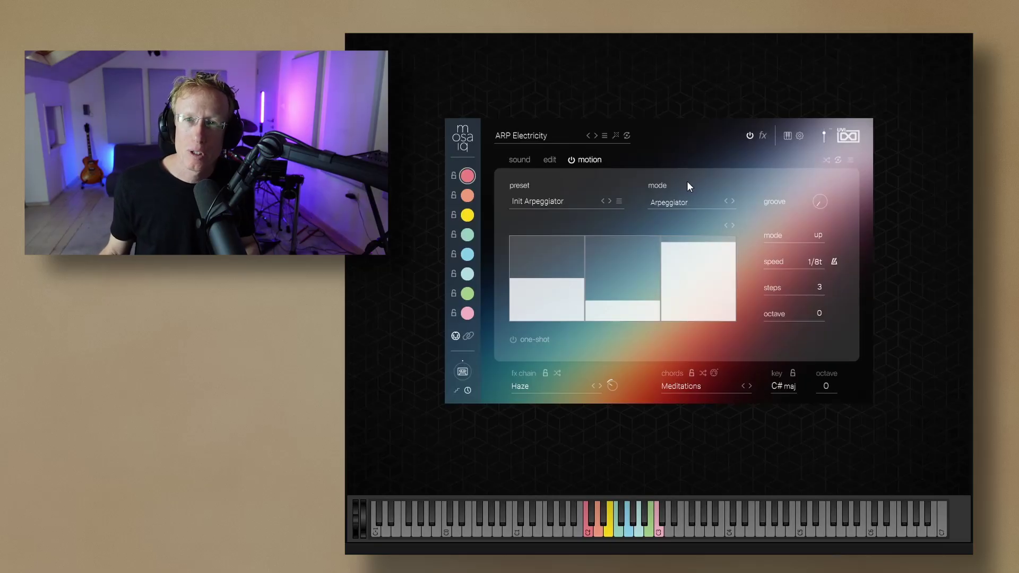
Check the voices of ARP Electricity and load the Bass Line 01 motion preset for its first pad.
{"action": "left_click", "coordinate": [524, 162]}
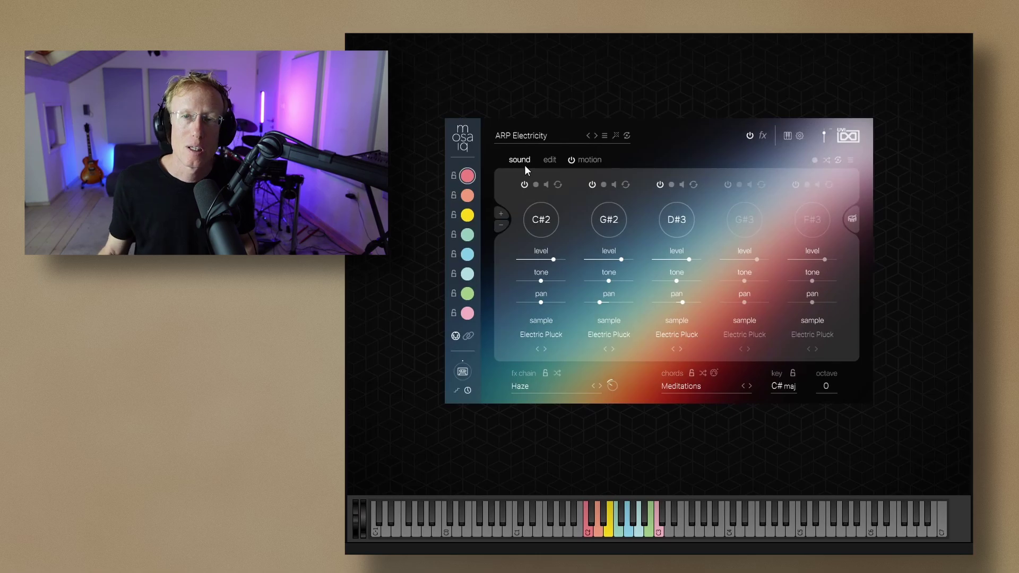
{"action": "left_click", "coordinate": [588, 160]}
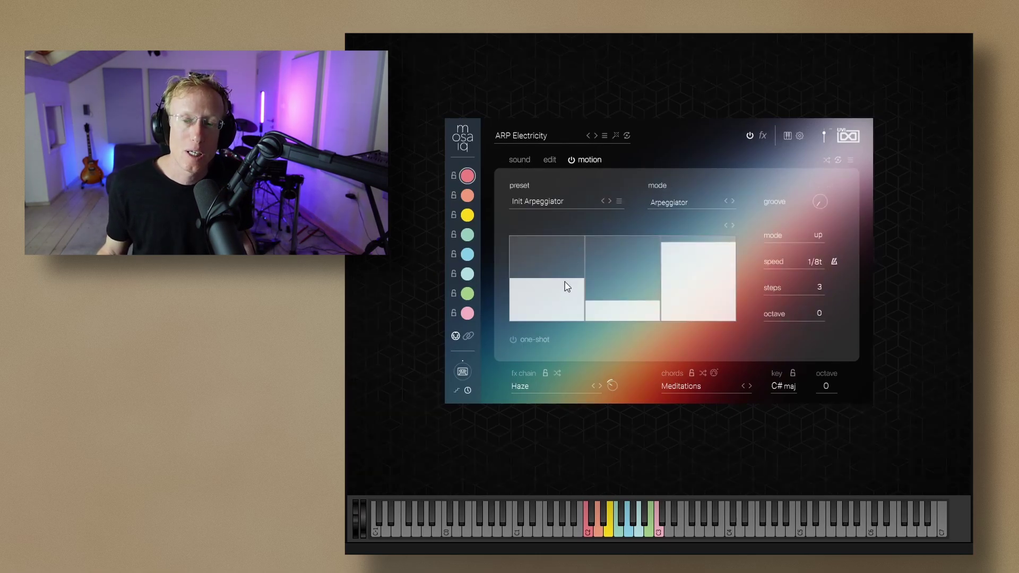
{"action": "left_click", "coordinate": [547, 202]}
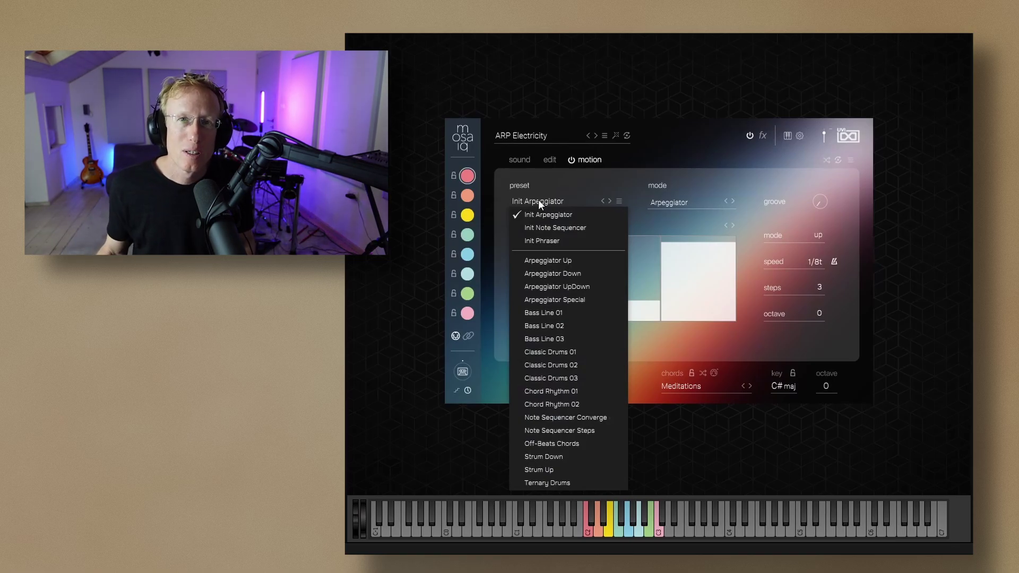
{"action": "left_click", "coordinate": [556, 312]}
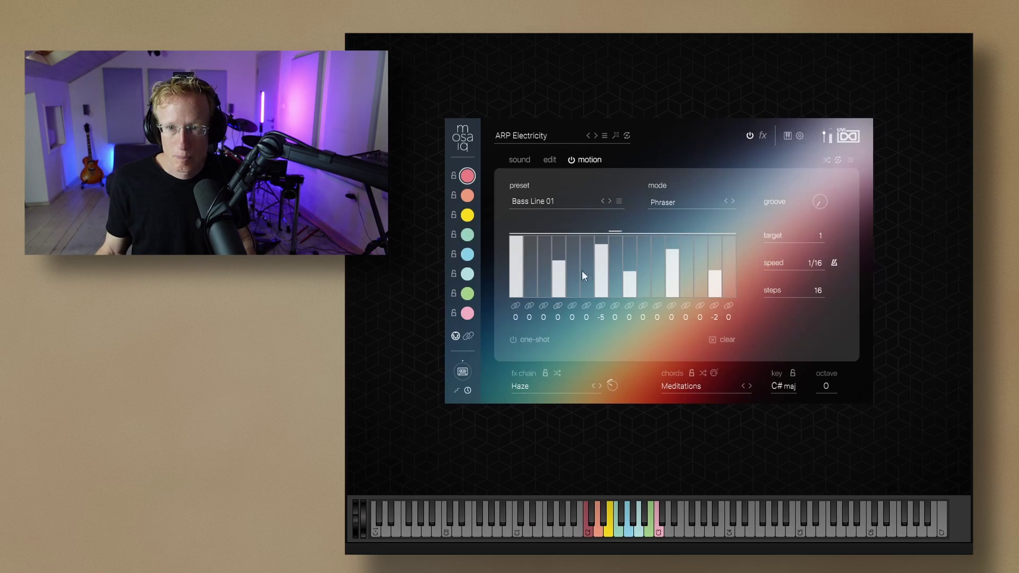
Step forward to the Bass Line 02 motion preset and back to Bass Line 01, and load Classic Drums 02.
{"action": "left_click", "coordinate": [610, 201]}
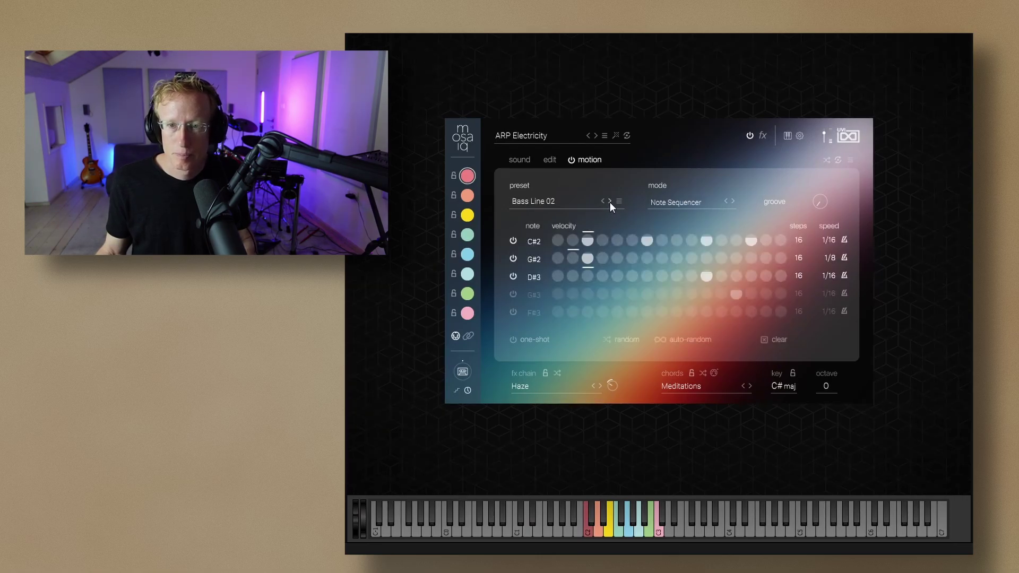
{"action": "left_click", "coordinate": [603, 203]}
{"action": "left_click", "coordinate": [581, 205]}
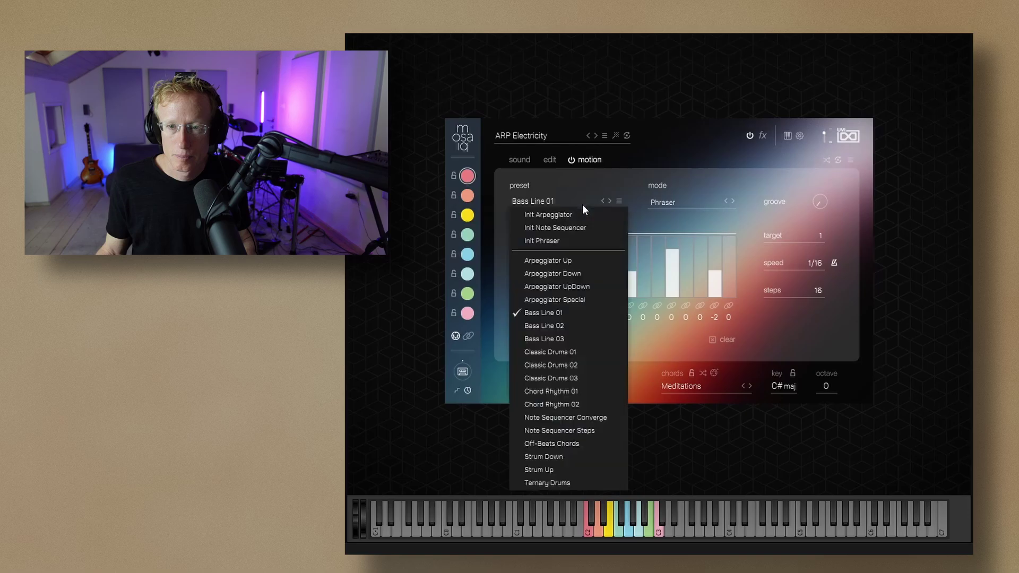
{"action": "left_click", "coordinate": [545, 365]}
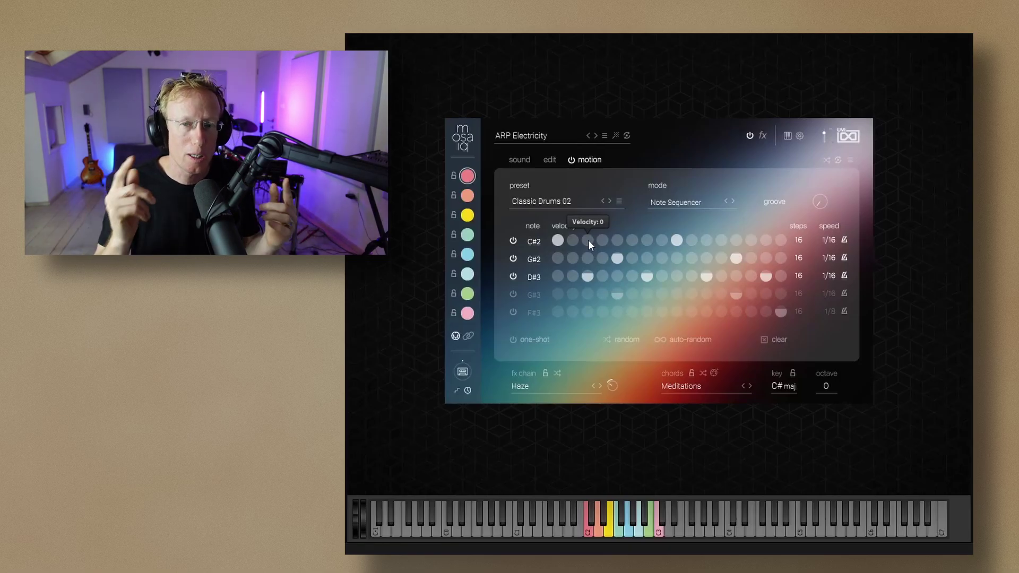
Load the Arpeggiator Down motion preset for the first pad and step forward past Arpeggiator UpDown to the following preset.
{"action": "left_click", "coordinate": [558, 199]}
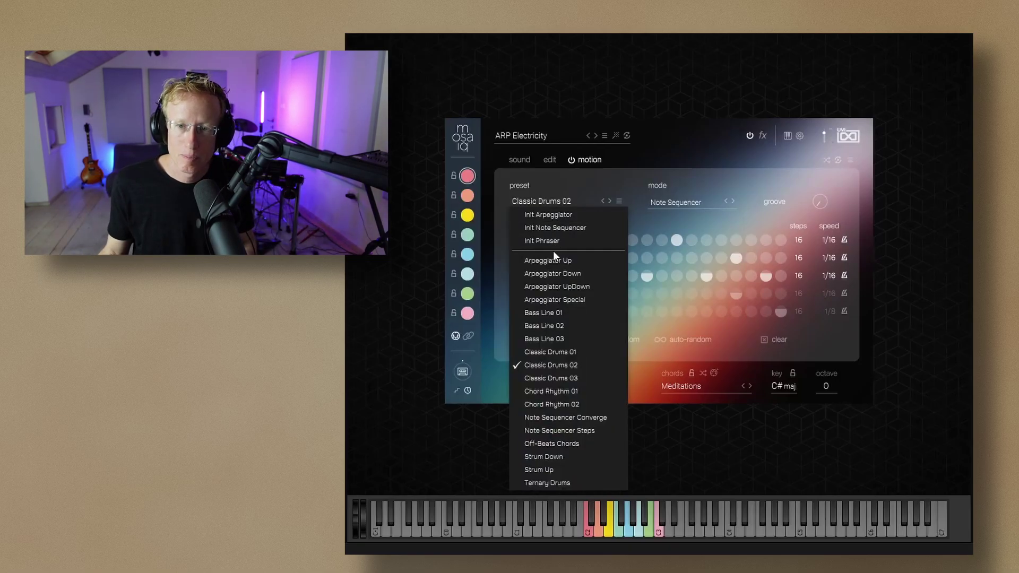
{"action": "left_click", "coordinate": [554, 272]}
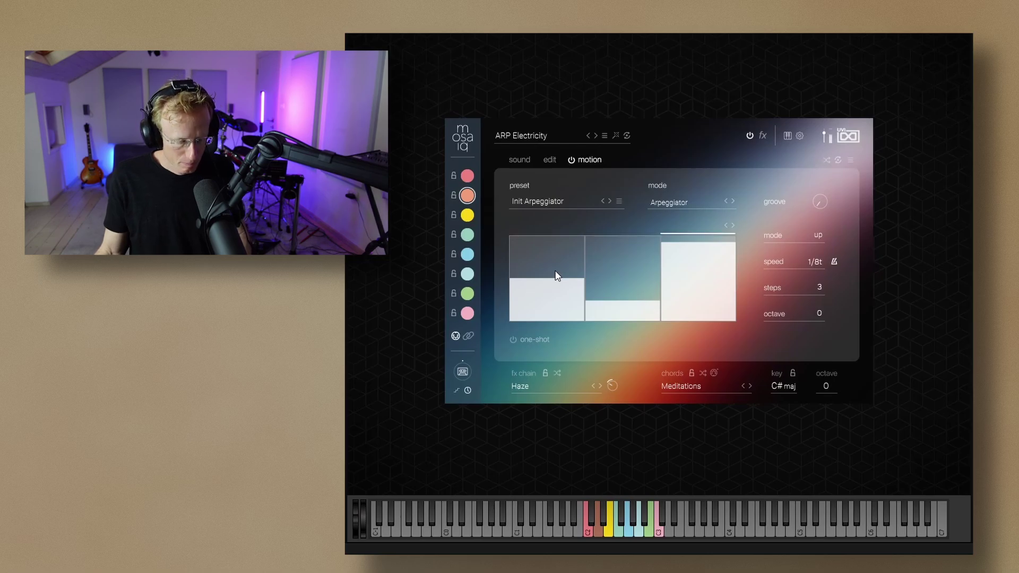
{"action": "left_click", "coordinate": [609, 202]}
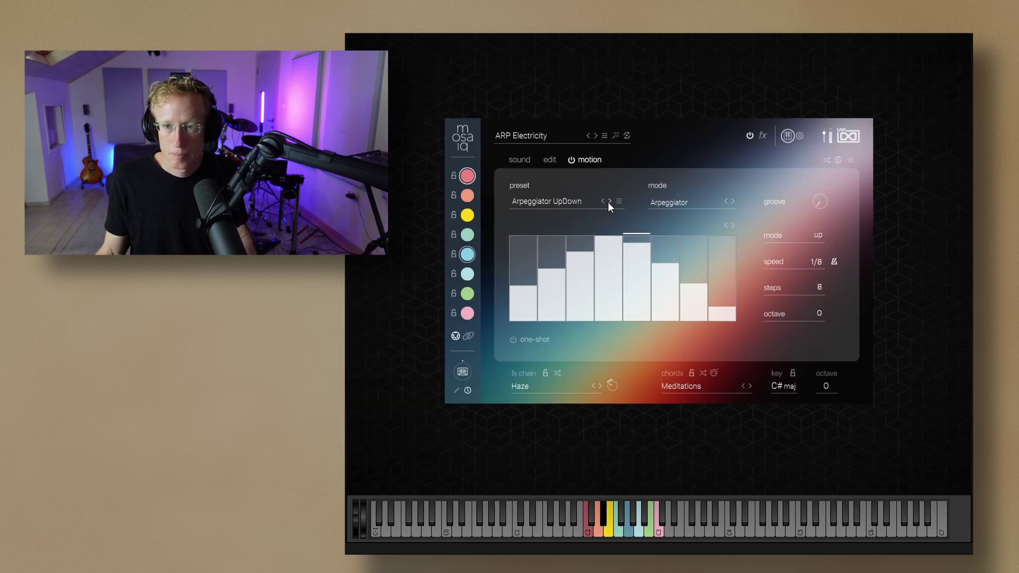
{"action": "left_click", "coordinate": [609, 203]}
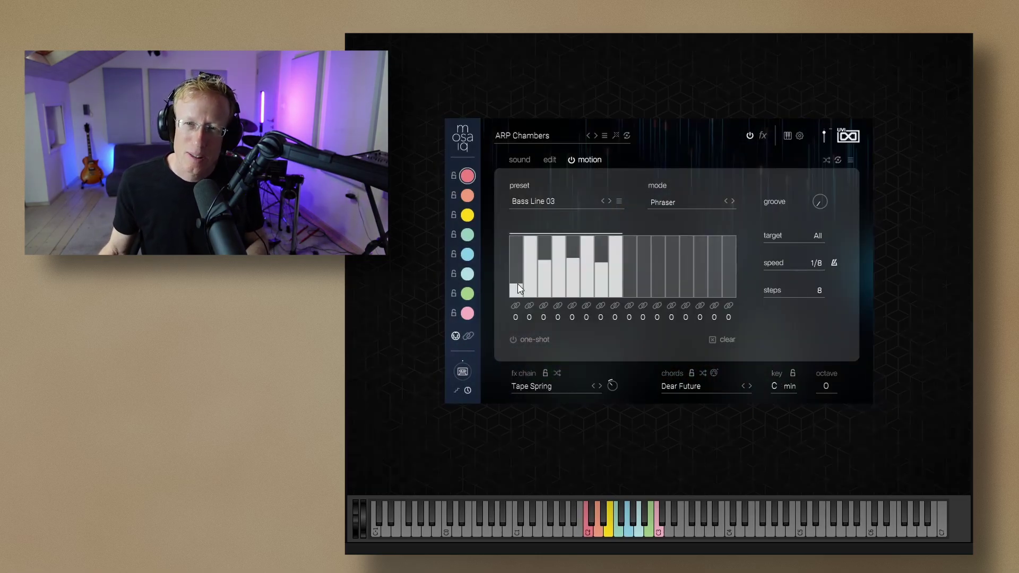
Redraw the velocity bars across the eight steps of the Bass Line 03 phrase in ARP Chambers.
{"action": "mouse_move", "coordinate": [518, 283]}
{"action": "left_mouse_down"}
{"action": "mouse_move", "coordinate": [565, 280]}
{"action": "mouse_move", "coordinate": [615, 251]}
{"action": "left_mouse_up"}
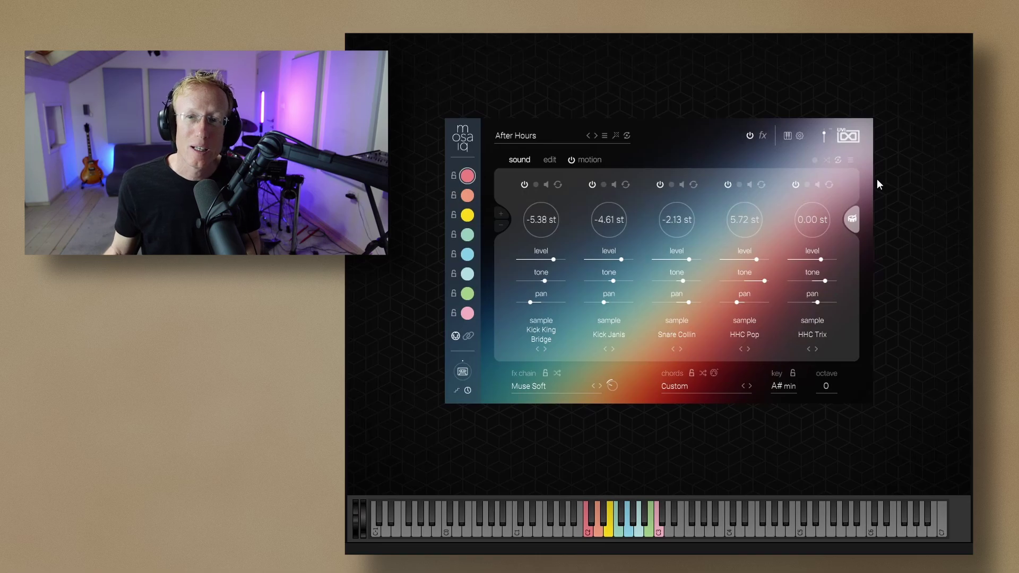
Inspect the note sequence and voices of After Hours, and switch the first pad's drum mode off and back on.
{"action": "left_click", "coordinate": [594, 159]}
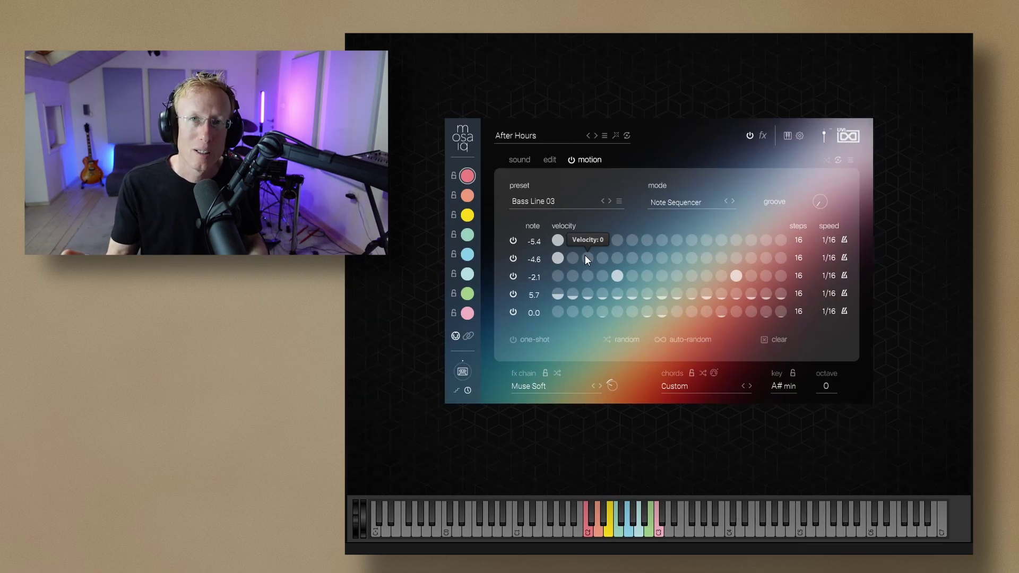
{"action": "left_click", "coordinate": [520, 160]}
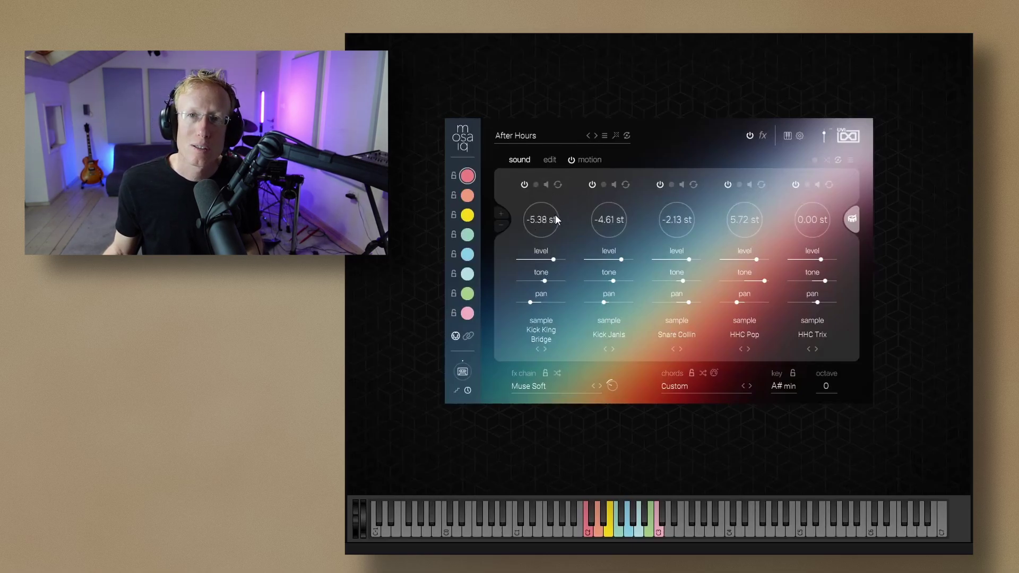
{"action": "left_click", "coordinate": [852, 221]}
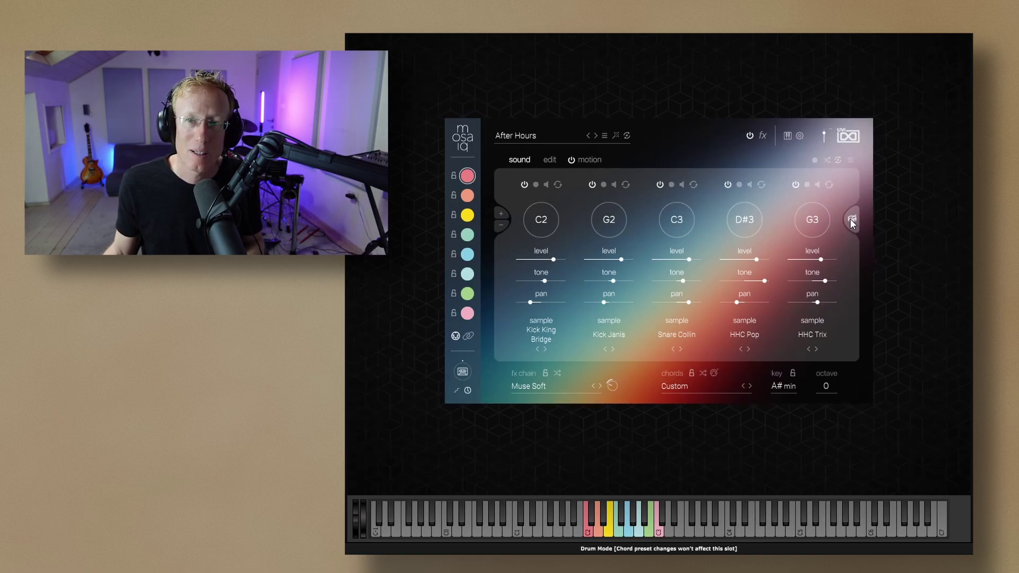
{"action": "left_click", "coordinate": [850, 221]}
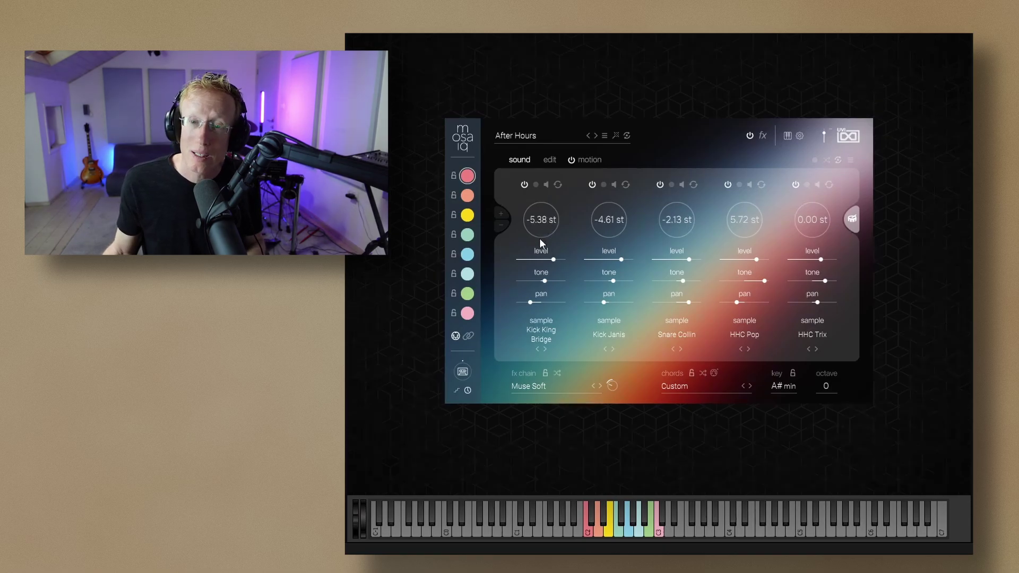
Audition Kick Frantic and Kick Funk for the first drum voice of After Hours and set its sample to Kick Good Boy.
{"action": "left_click", "coordinate": [548, 334]}
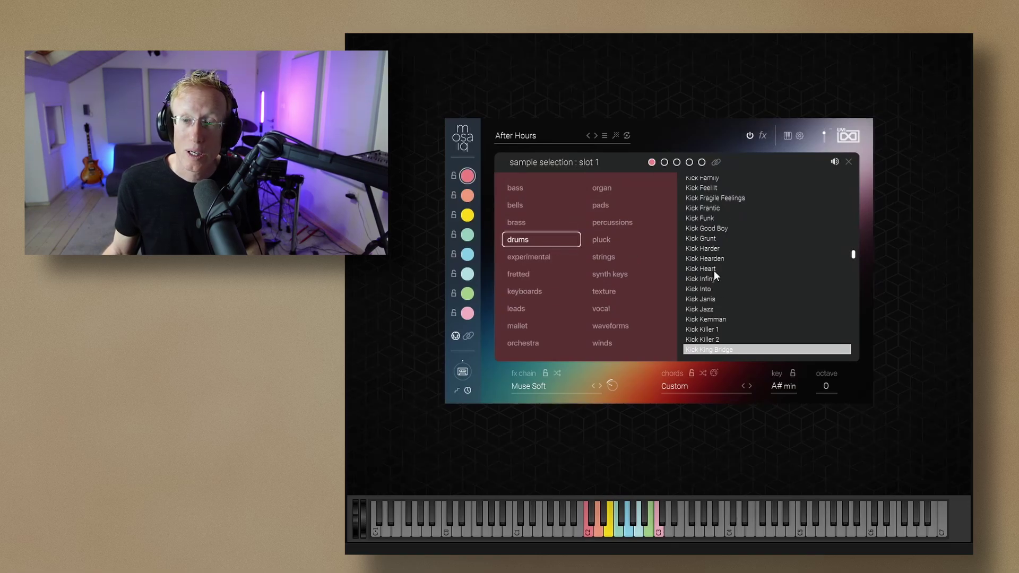
{"action": "left_click", "coordinate": [707, 208]}
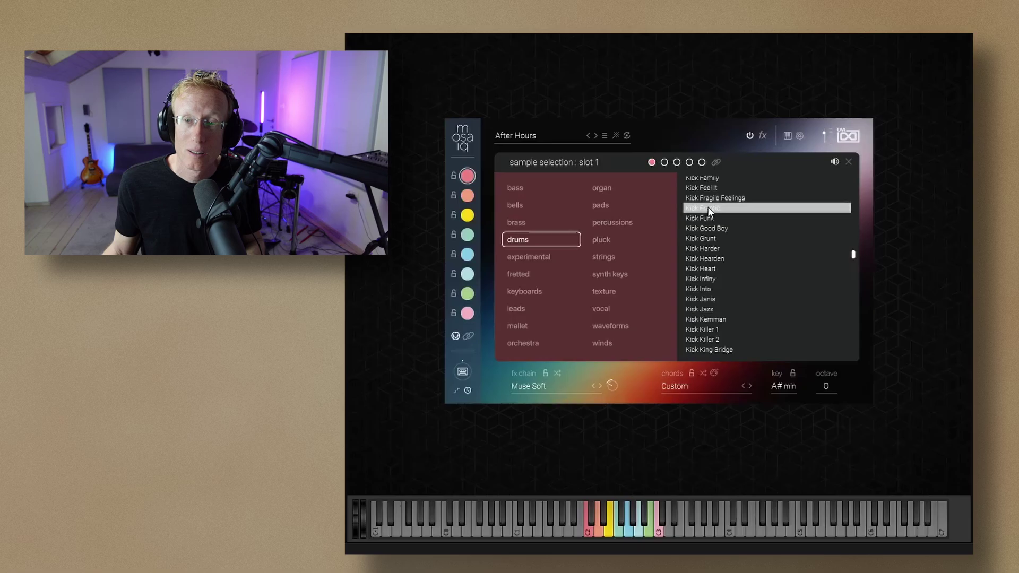
{"action": "left_click", "coordinate": [705, 216]}
{"action": "left_click", "coordinate": [708, 226]}
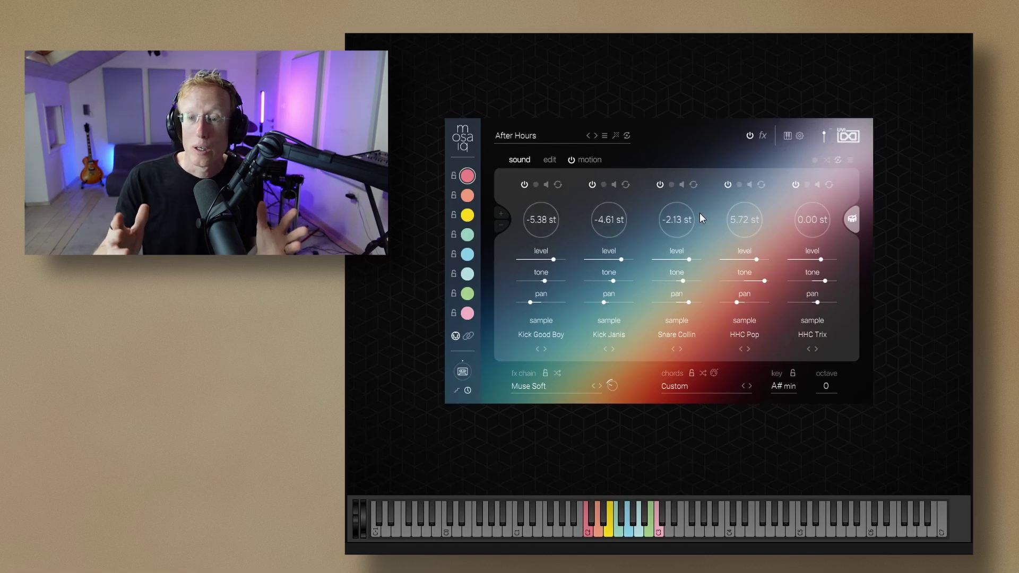
Open the edit settings of the first pad in After Hours to examine its filter, envelopes, modulation and equalizer.
{"action": "left_click", "coordinate": [551, 161]}
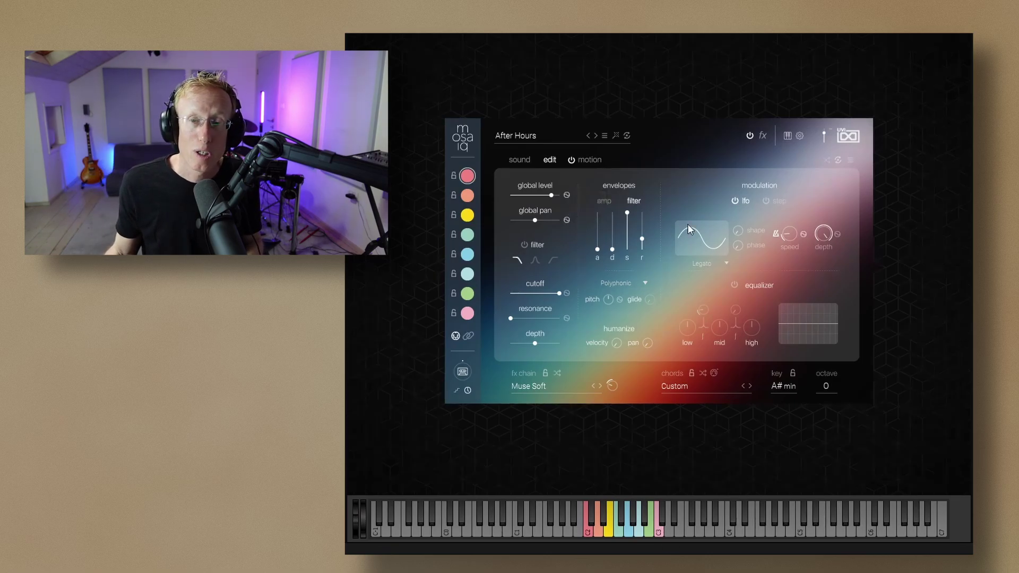
Show the motion settings of the first pad in After Hours.
{"action": "left_click", "coordinate": [594, 160]}
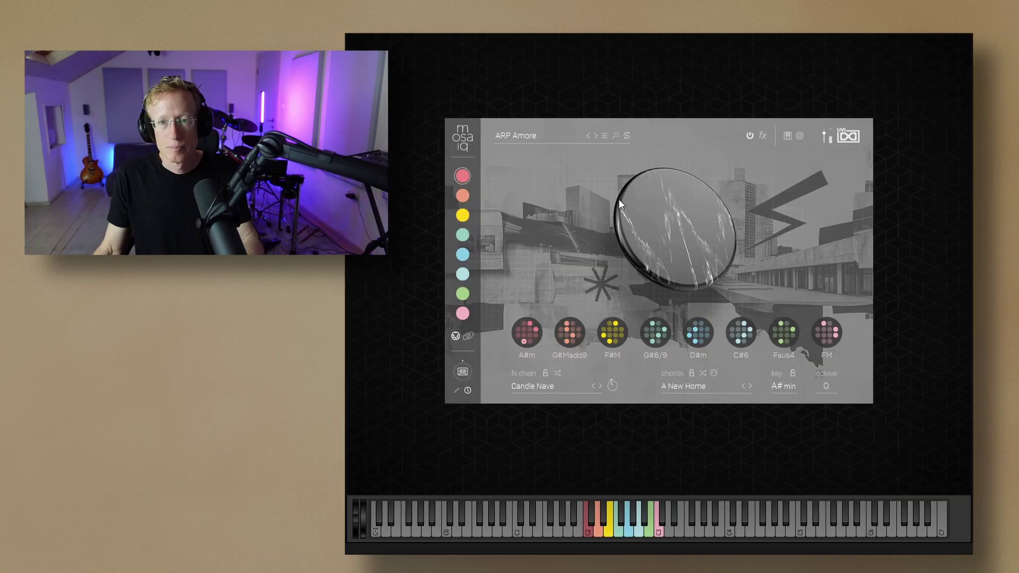
Audition further arpeggio and drum presets after ARP Amore, including ARP Cavern, ARP Cobra, Deal With It and Dirty Kicker.
{"action": "left_click", "coordinate": [595, 136]}
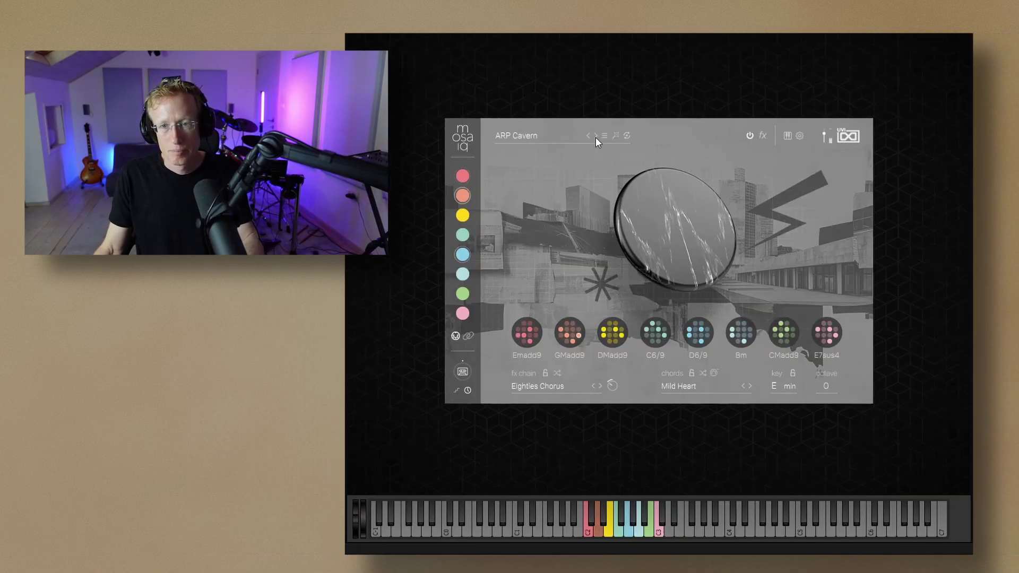
{"action": "left_click", "coordinate": [596, 136]}
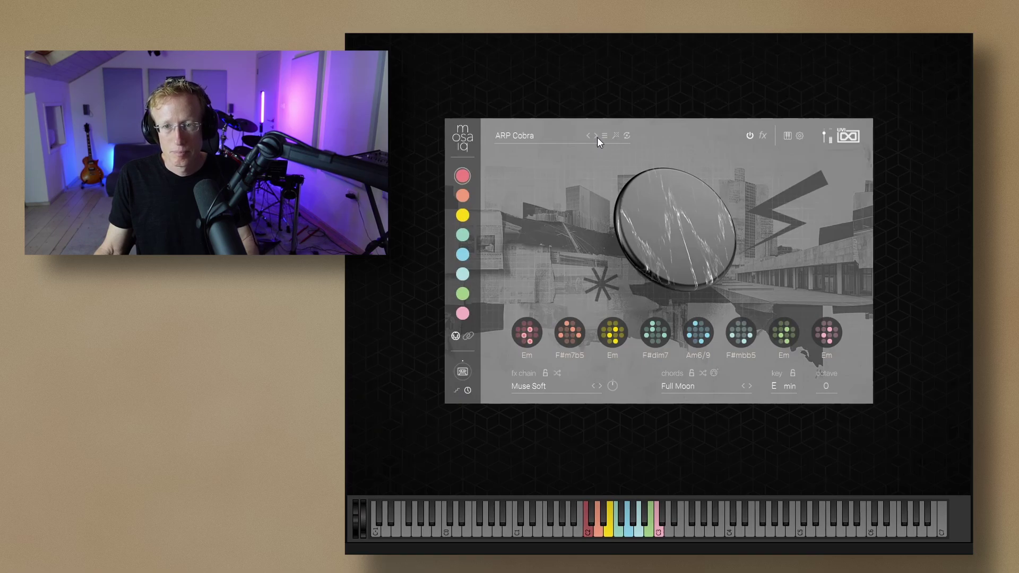
{"action": "left_click", "coordinate": [597, 137]}
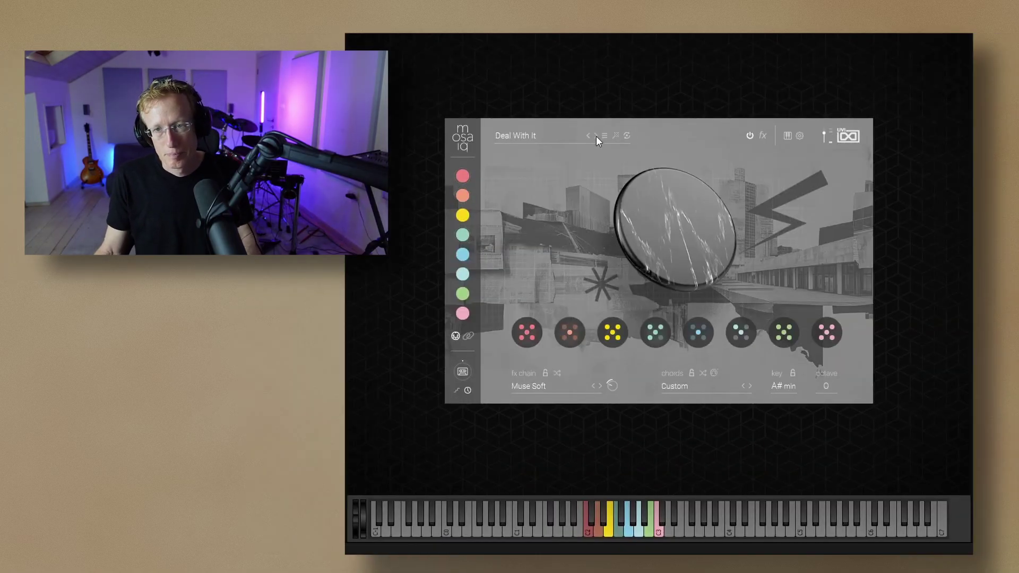
{"action": "left_click", "coordinate": [596, 136]}
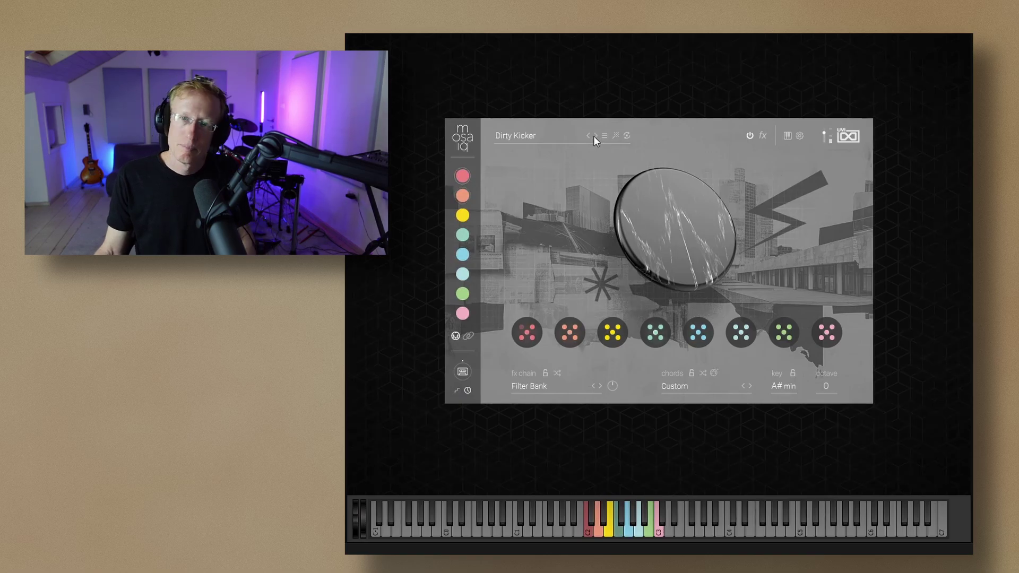
{"action": "left_click", "coordinate": [593, 136]}
{"action": "left_click", "coordinate": [594, 136]}
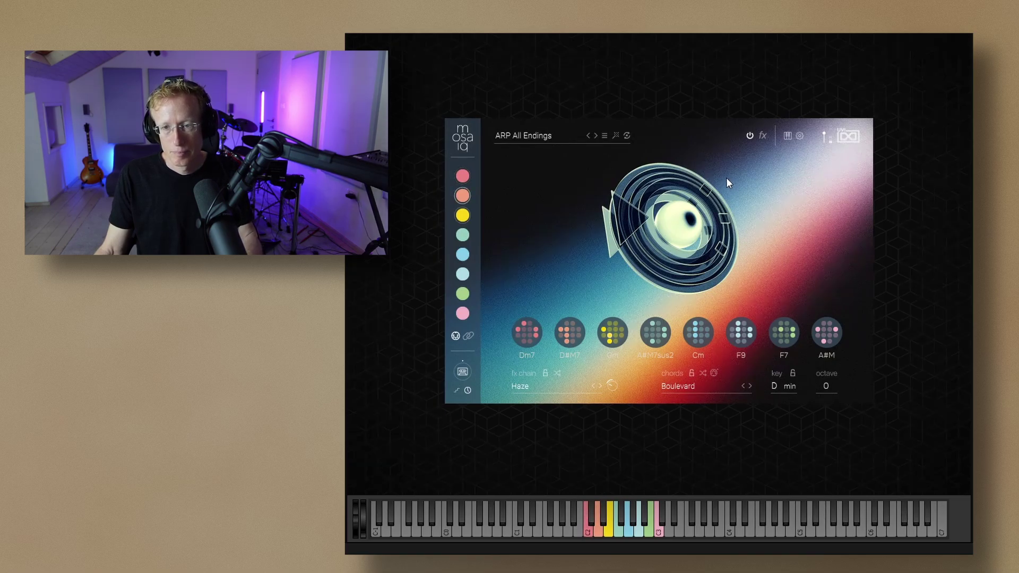
Audition the presets ARP Aura Electric, ARP Electricity, ARP Electronica and Chromakey, and move on to the preset after it.
{"action": "left_click", "coordinate": [597, 134]}
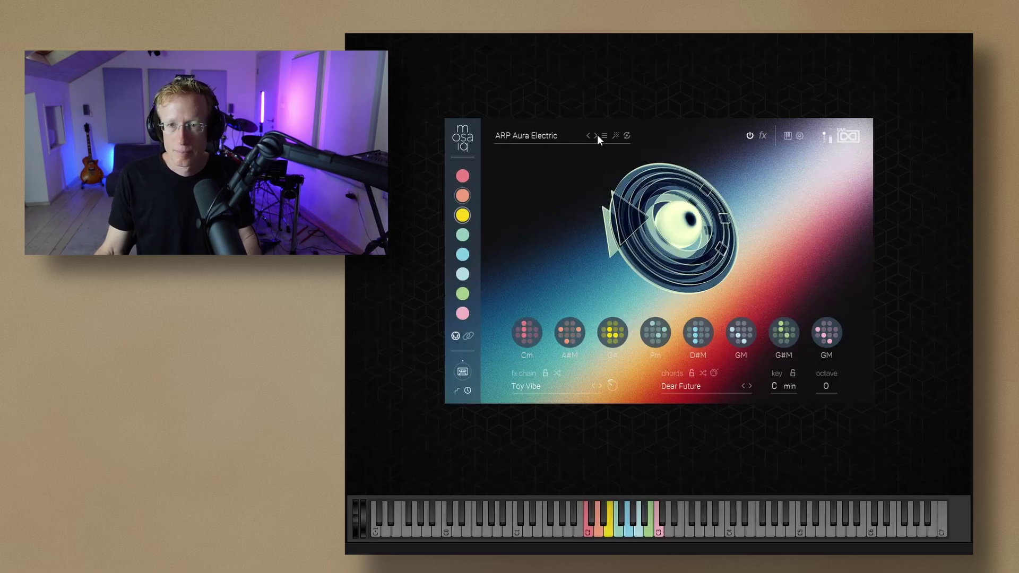
{"action": "left_click", "coordinate": [596, 136]}
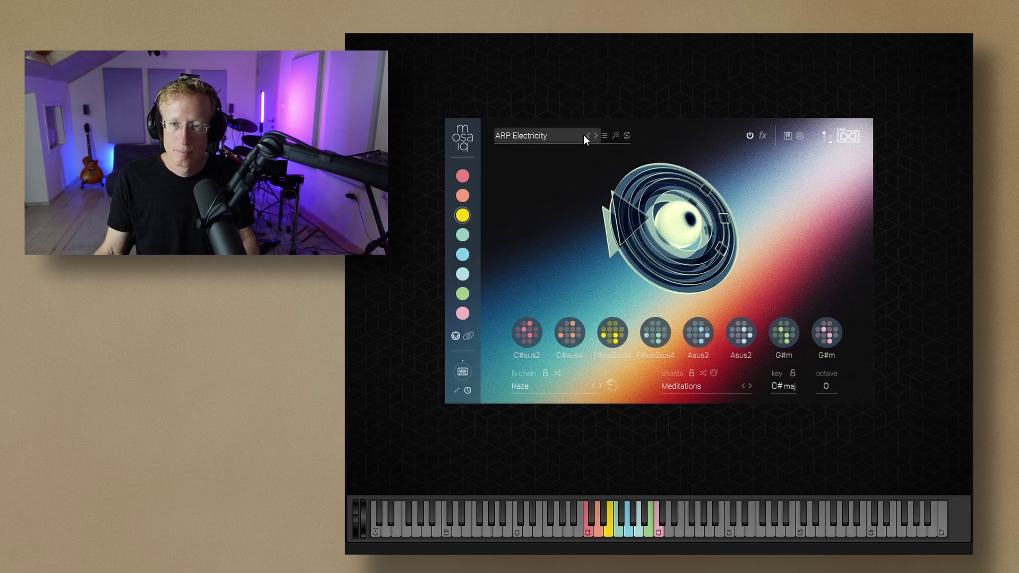
{"action": "left_click", "coordinate": [596, 135]}
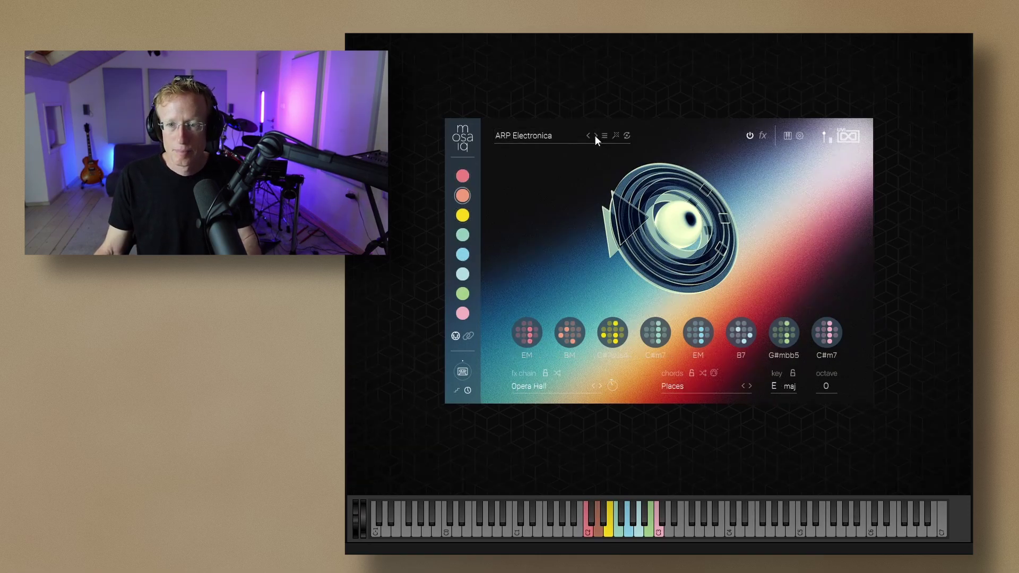
{"action": "left_click", "coordinate": [595, 136]}
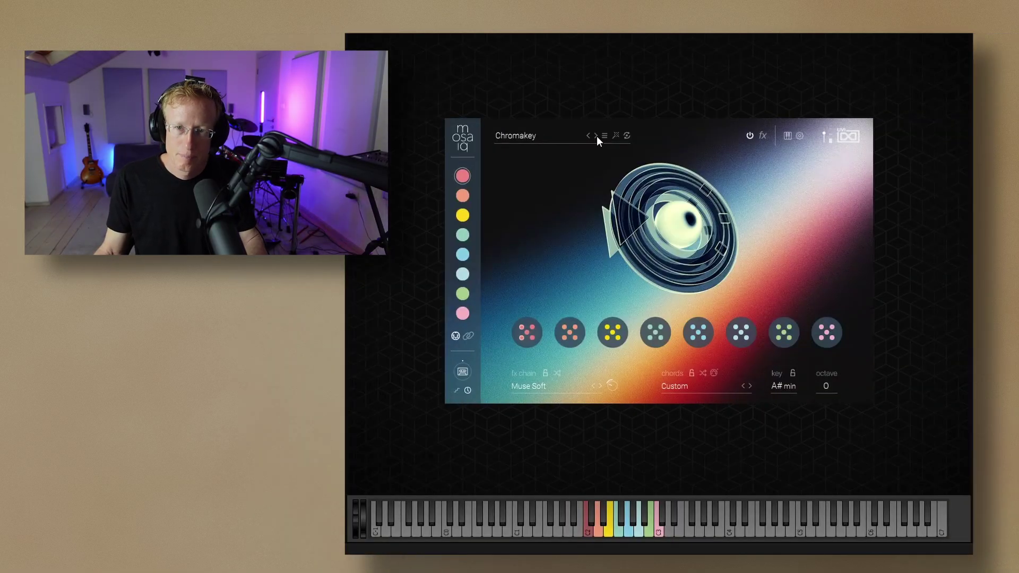
{"action": "left_click", "coordinate": [596, 135]}
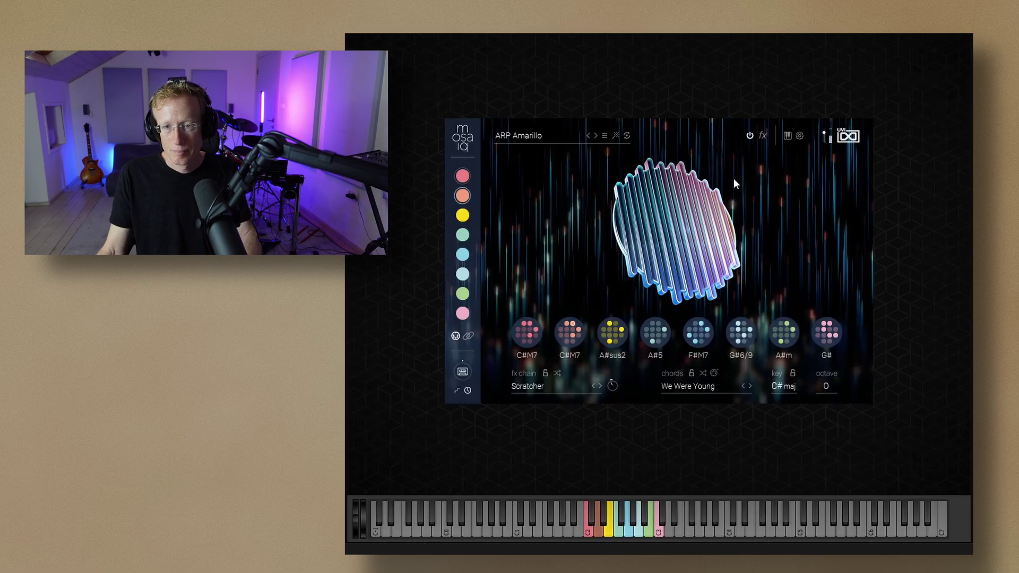
Step through the arpeggio presets from ARP Back Future to ARP First Movement, auditioning each one.
{"action": "left_click", "coordinate": [595, 135]}
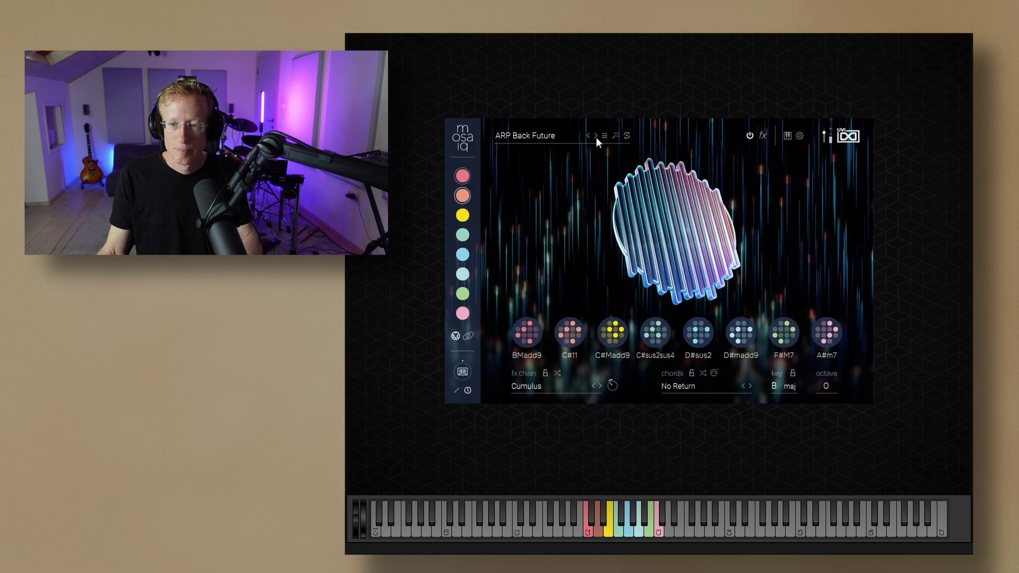
{"action": "left_click", "coordinate": [596, 136]}
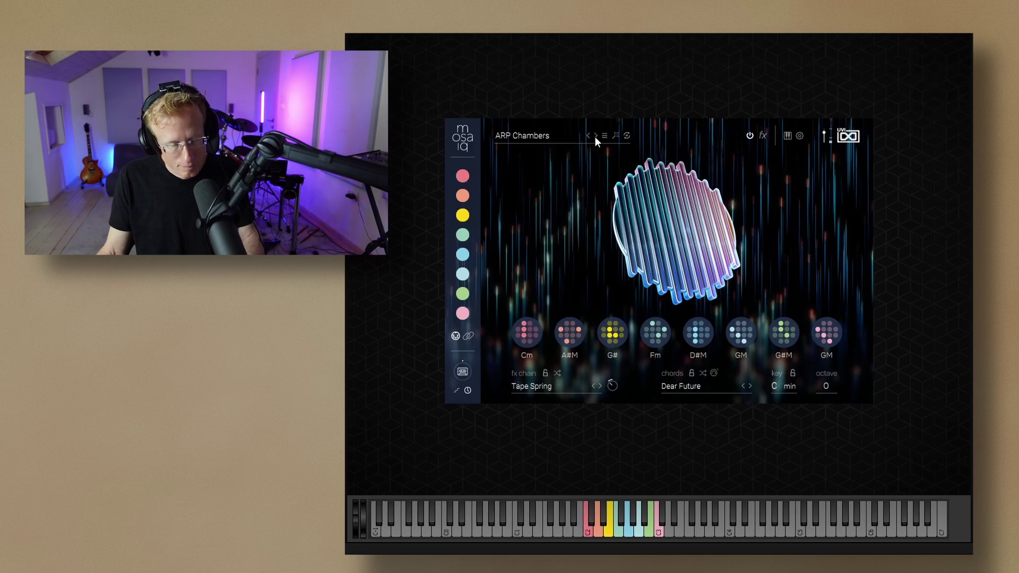
{"action": "left_click", "coordinate": [595, 136]}
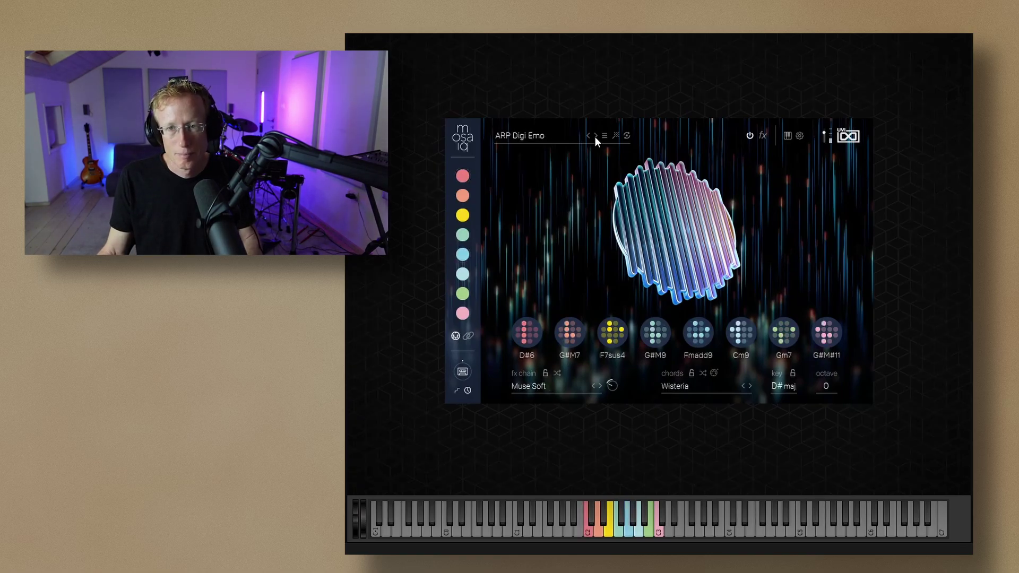
{"action": "left_click", "coordinate": [596, 136]}
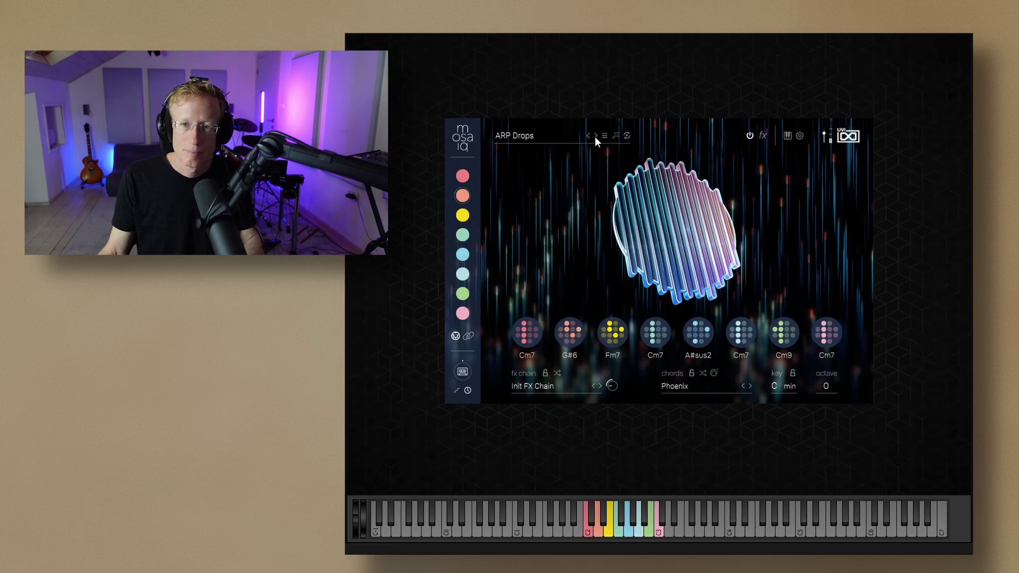
{"action": "left_click", "coordinate": [596, 136]}
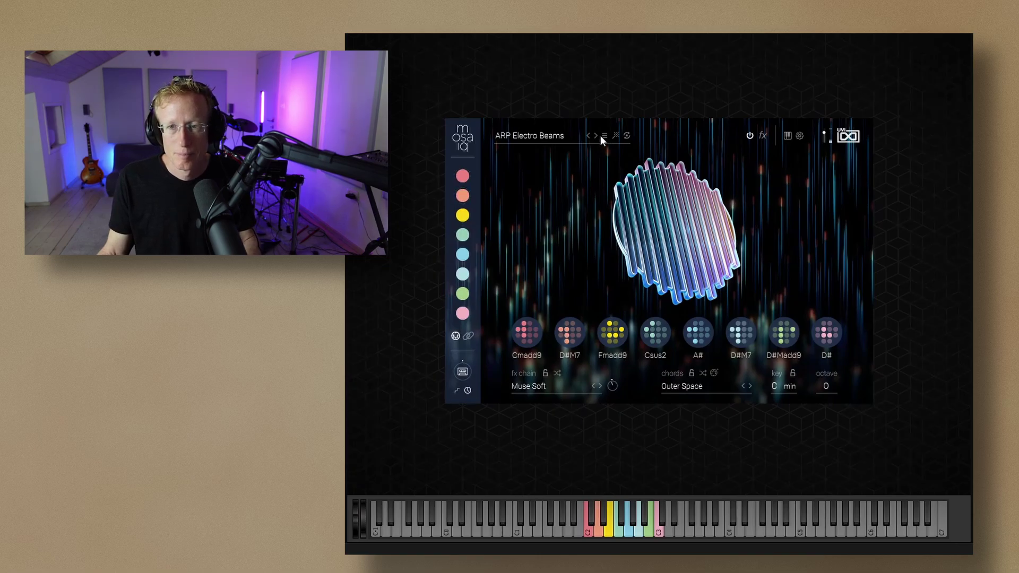
{"action": "left_click", "coordinate": [595, 136]}
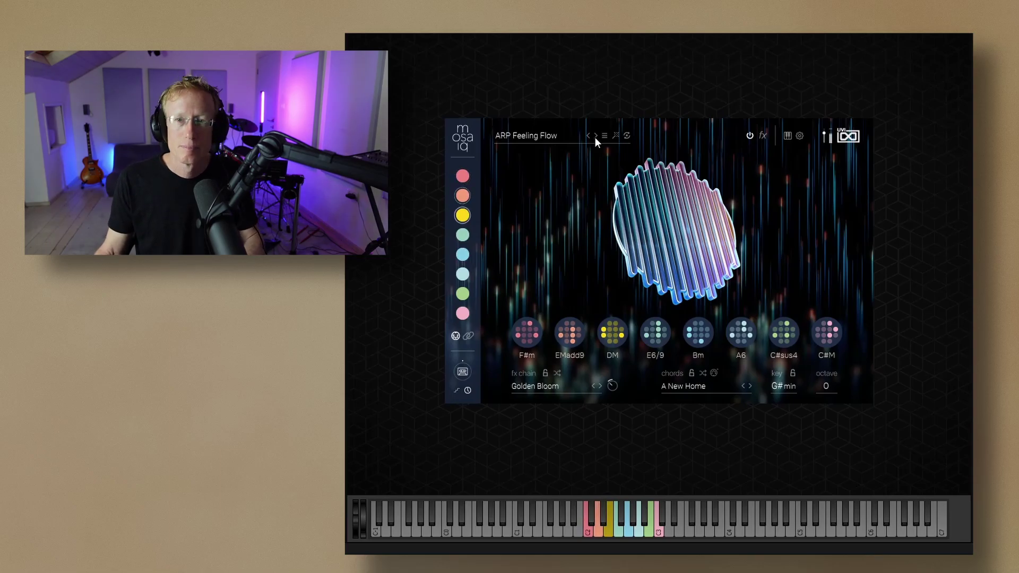
{"action": "left_click", "coordinate": [594, 137]}
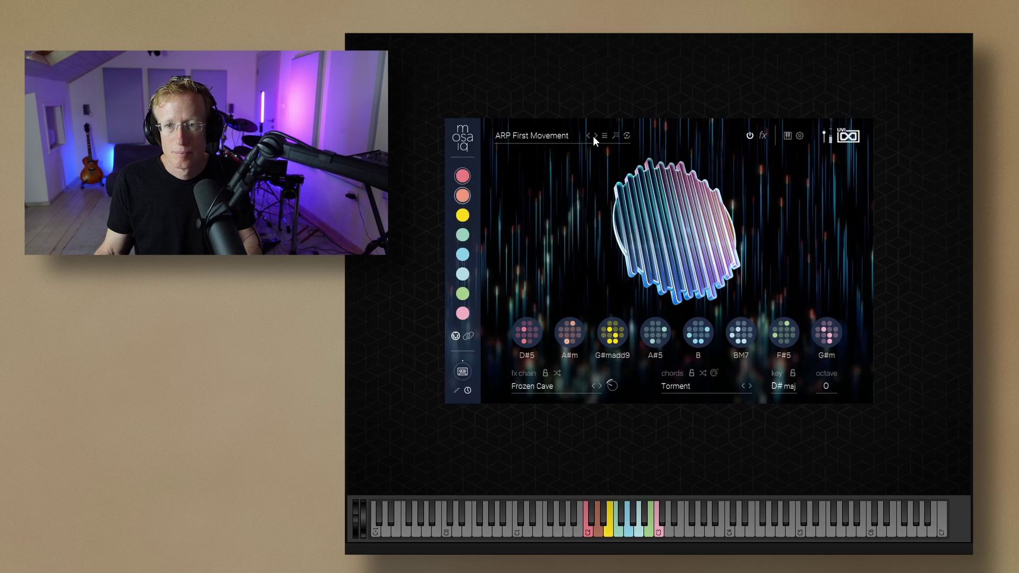
Load Aeroplan and audition the presets Azteka, Berlin Basement, Broken Kicker and Broken Smile that follow it.
{"action": "left_click", "coordinate": [556, 136]}
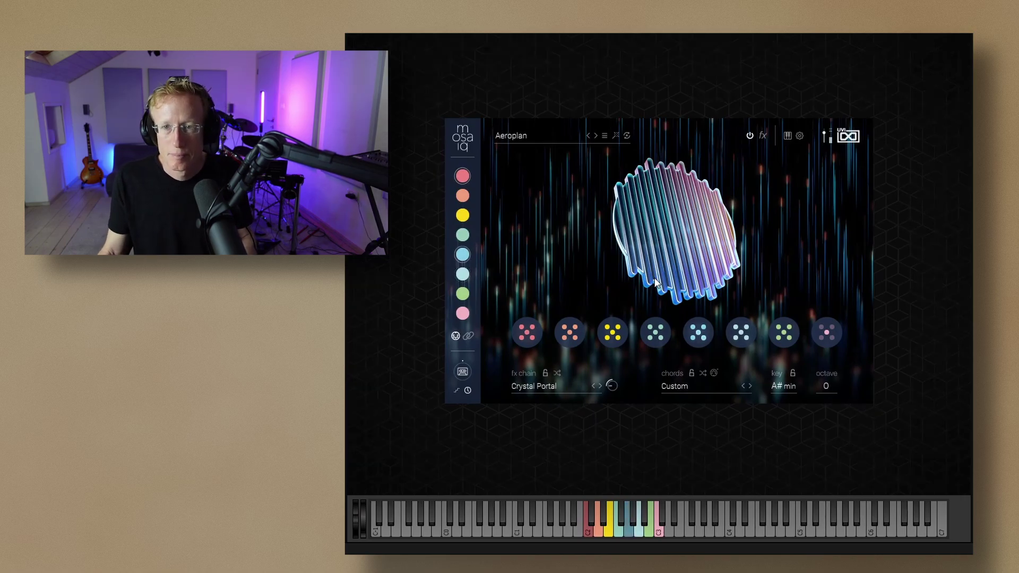
{"action": "left_click", "coordinate": [596, 136]}
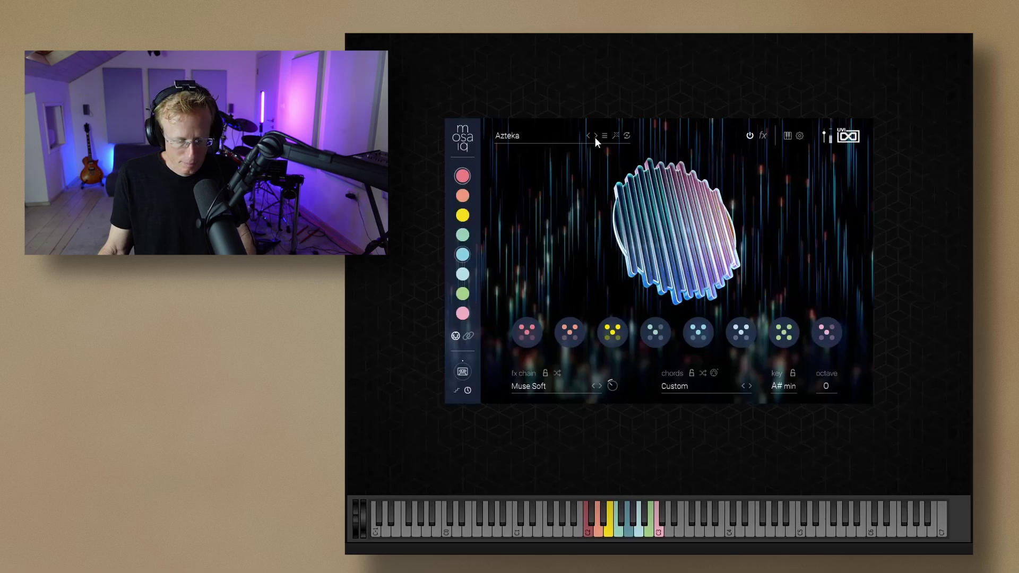
{"action": "left_click", "coordinate": [595, 136]}
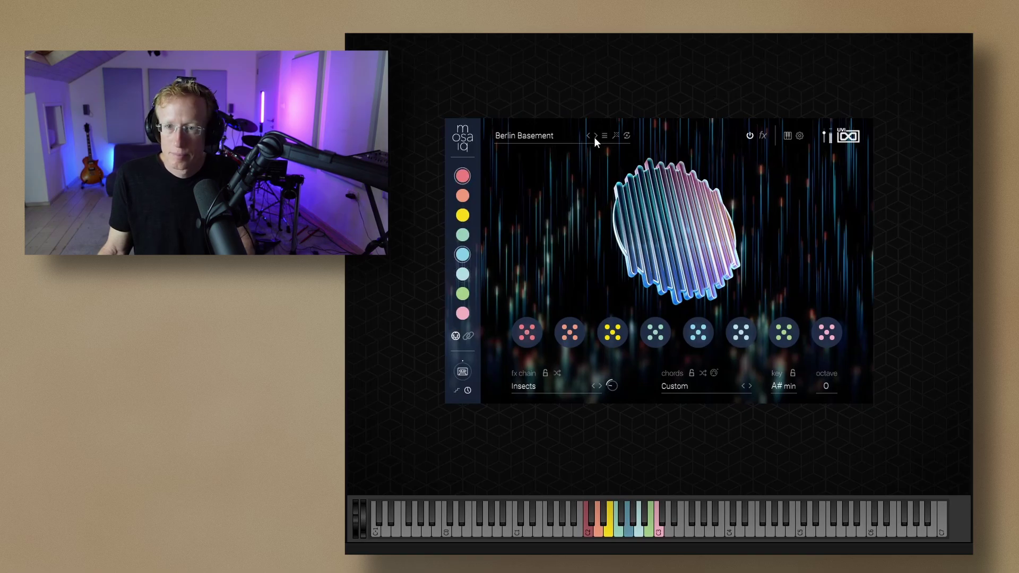
{"action": "left_click", "coordinate": [596, 136]}
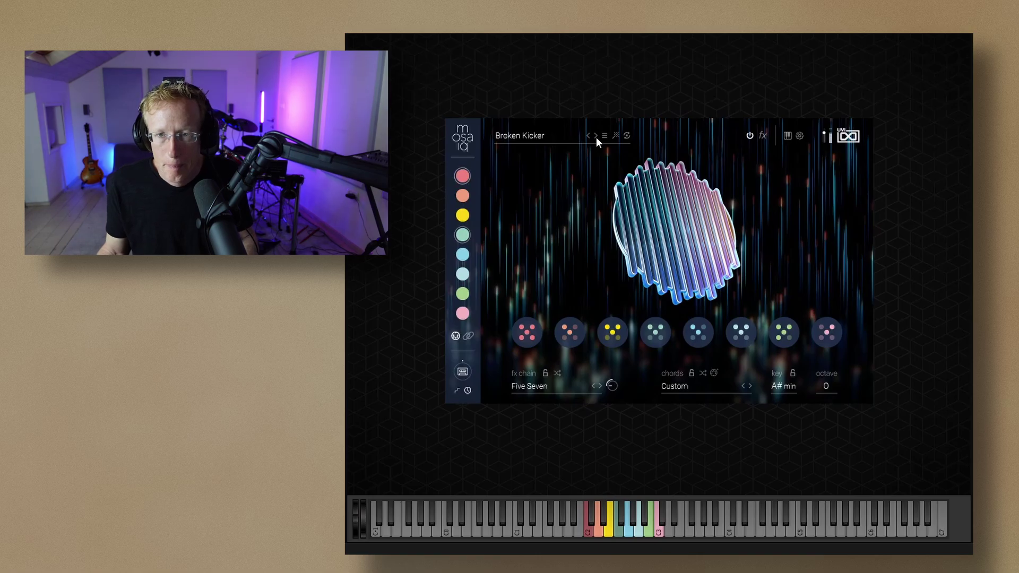
{"action": "left_click", "coordinate": [596, 136]}
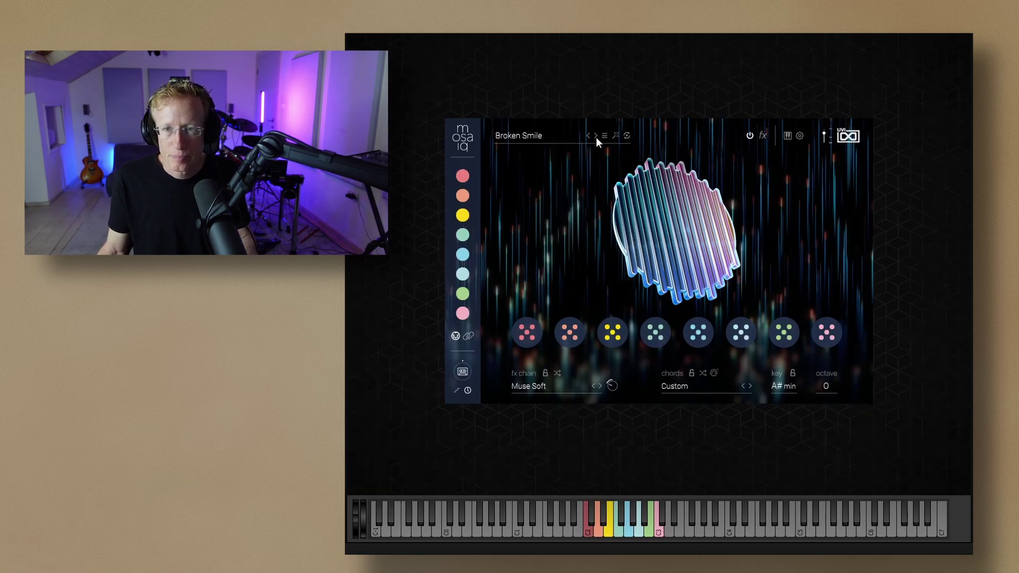
{"action": "left_click", "coordinate": [596, 137]}
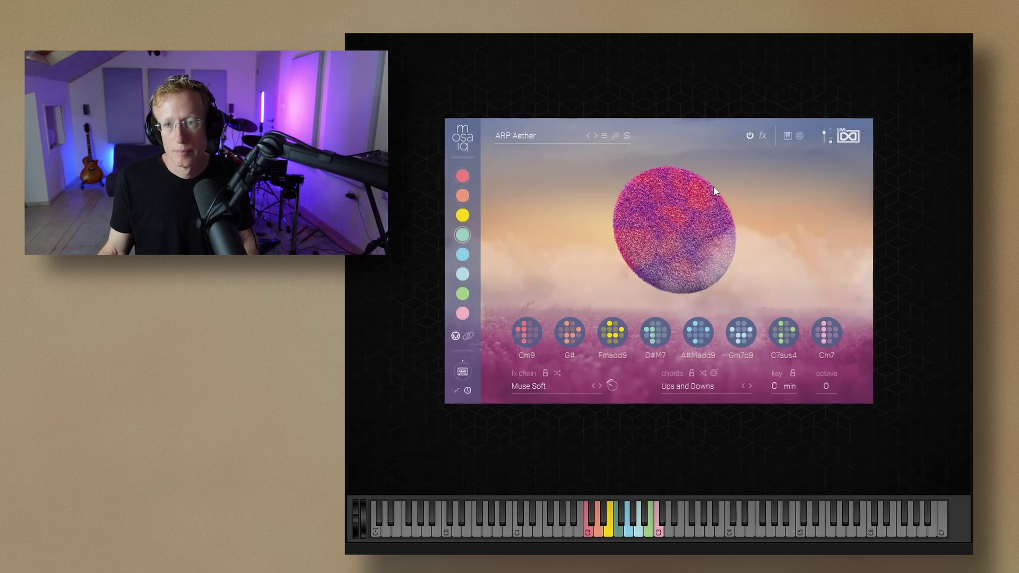
Audition the arpeggio presets ARP Agar, ARP Amethyst and ARP Annabelle following ARP Aether.
{"action": "left_click", "coordinate": [594, 135]}
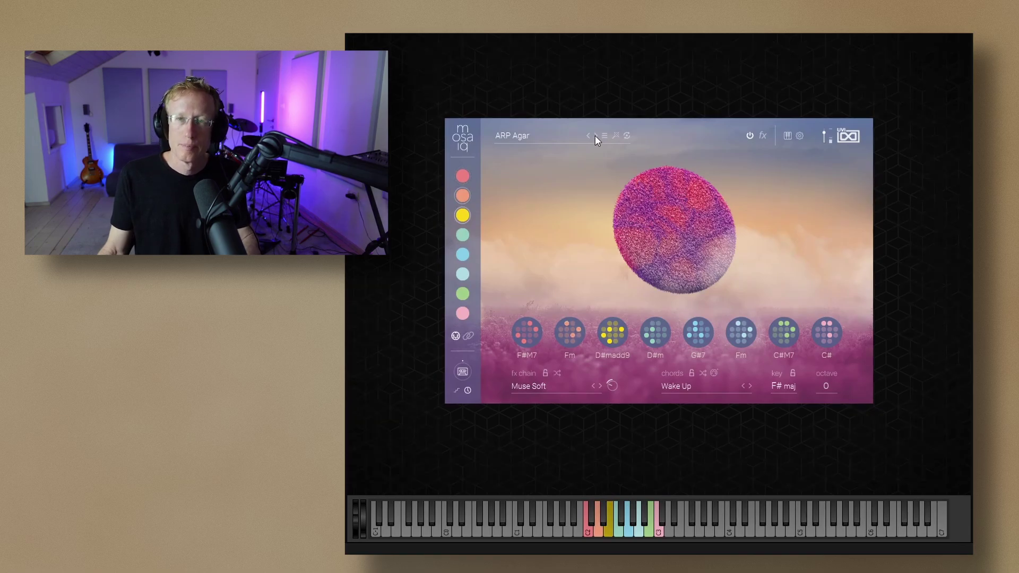
{"action": "left_click", "coordinate": [594, 139]}
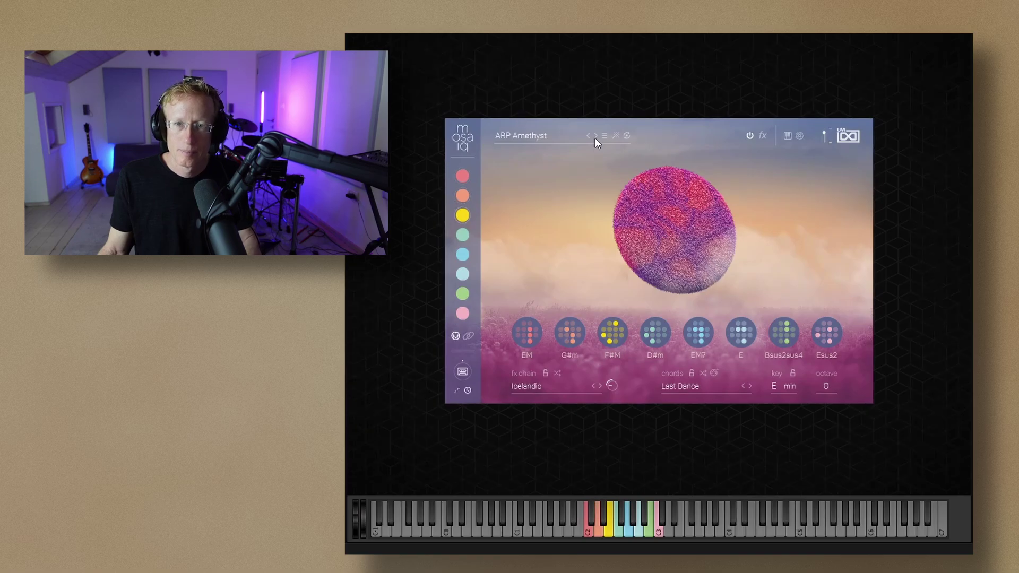
{"action": "left_click", "coordinate": [594, 138]}
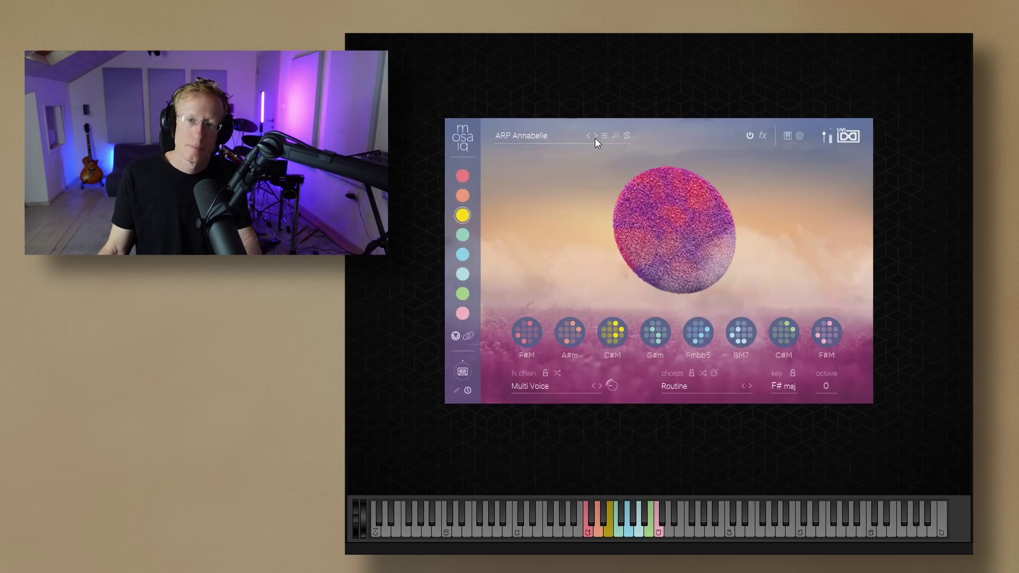
{"action": "left_click", "coordinate": [595, 137]}
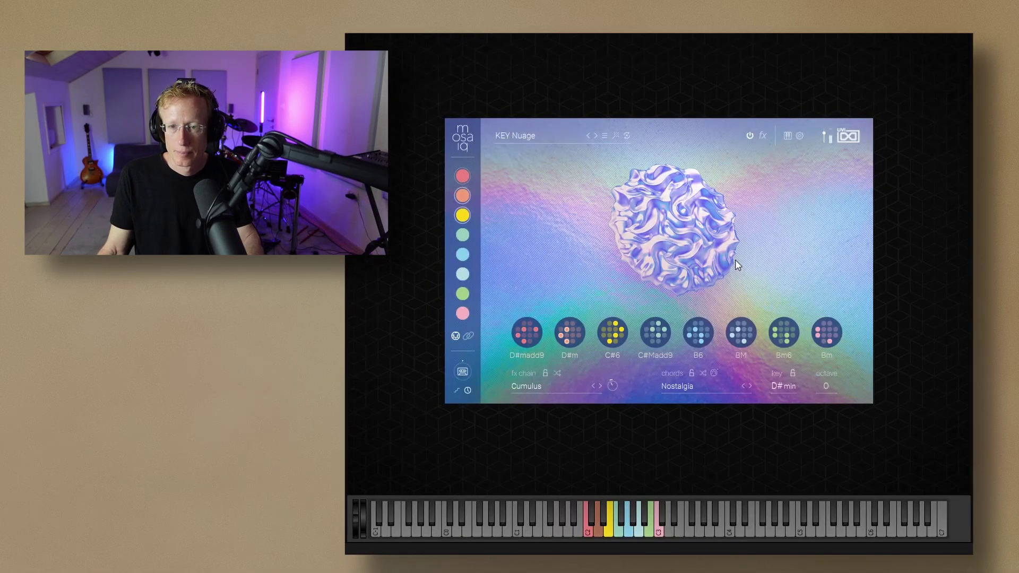
Audition the presets after KEY Nuage, from KEY Reborn through KEY Spring Stab, KEY Think Of U, KEY Warm Hearts and KEY Zenith to LD 2gether.
{"action": "left_click", "coordinate": [595, 136]}
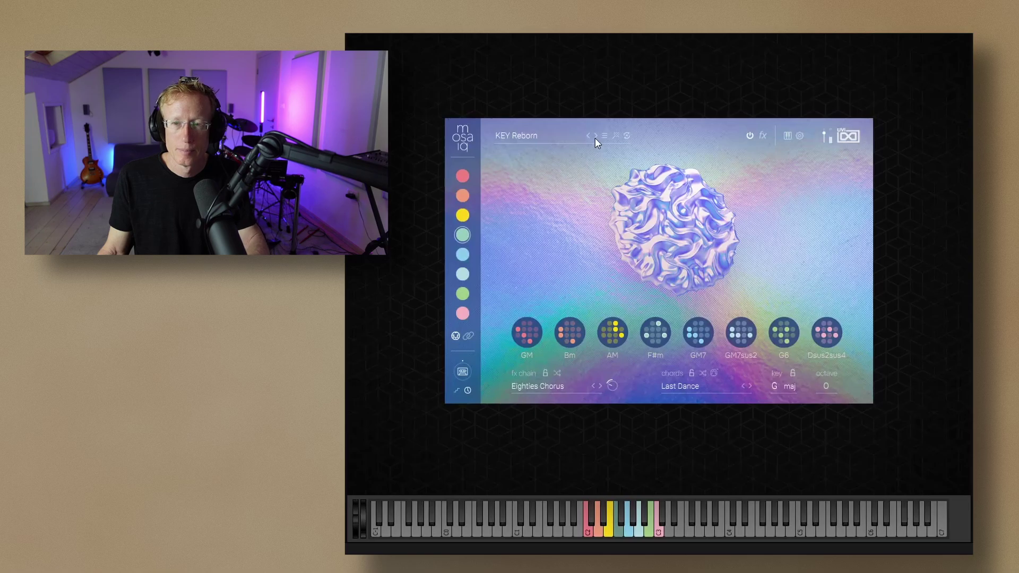
{"action": "left_click", "coordinate": [595, 137]}
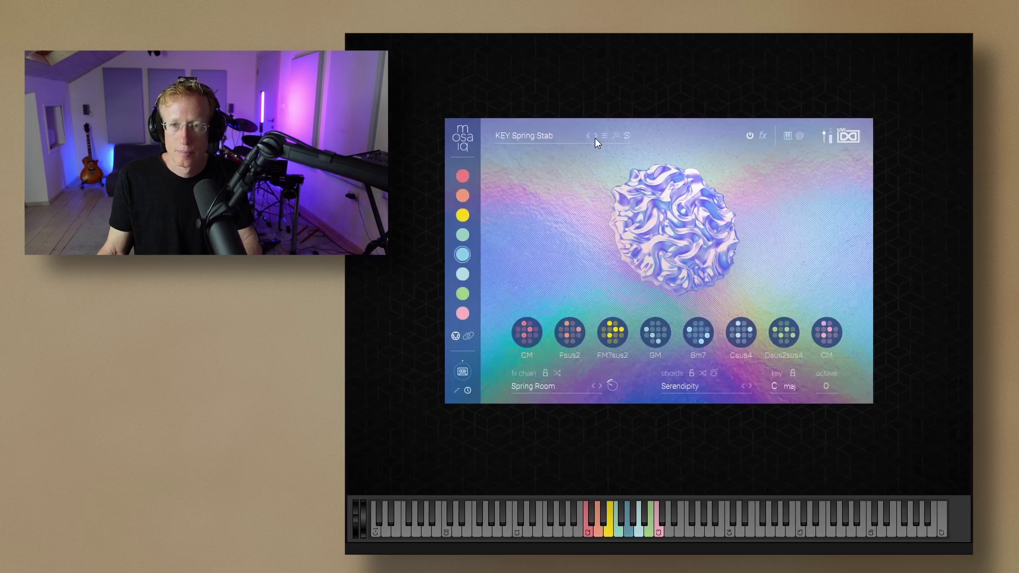
{"action": "left_click", "coordinate": [595, 137]}
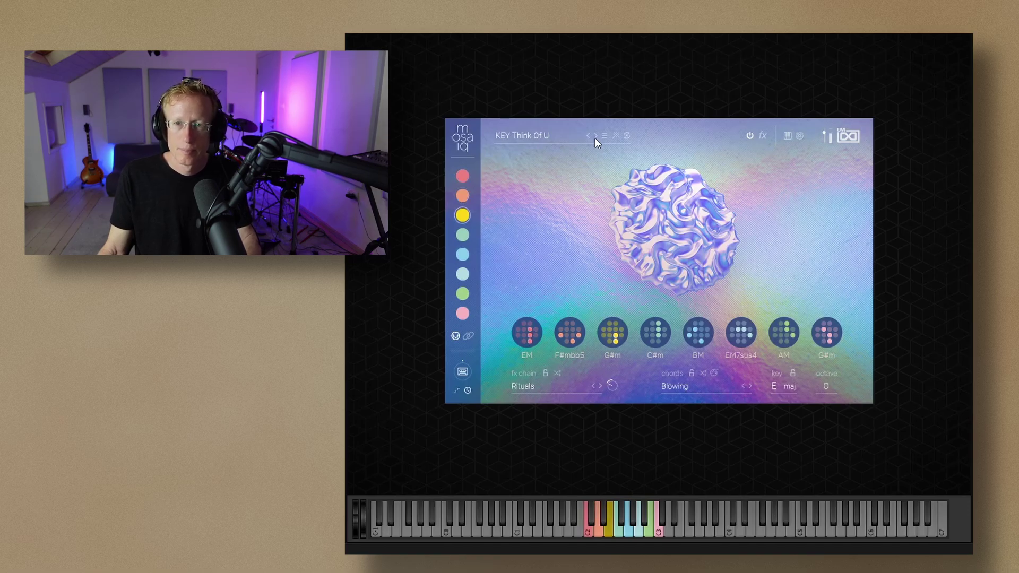
{"action": "left_click", "coordinate": [595, 137]}
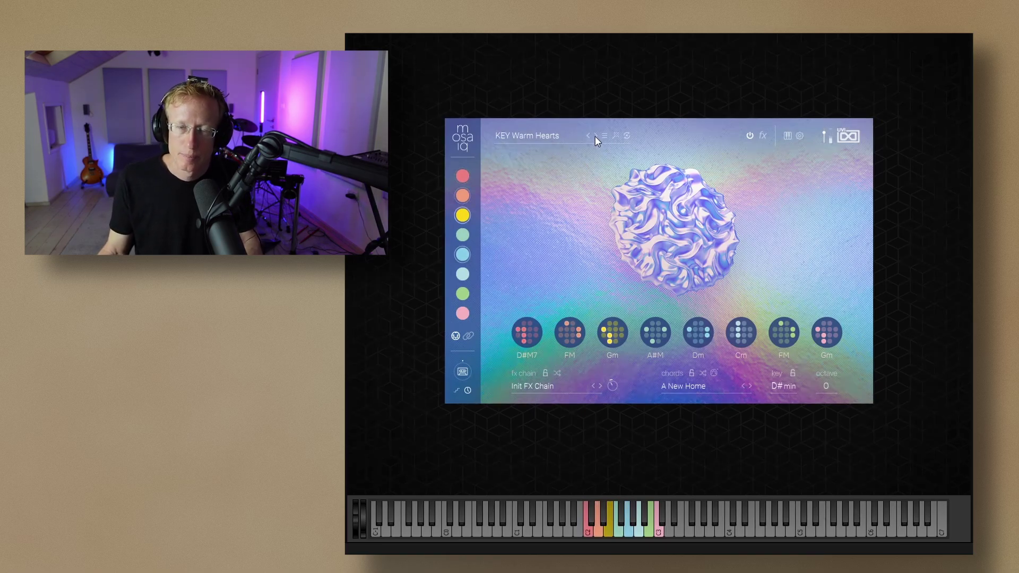
{"action": "left_click", "coordinate": [595, 136]}
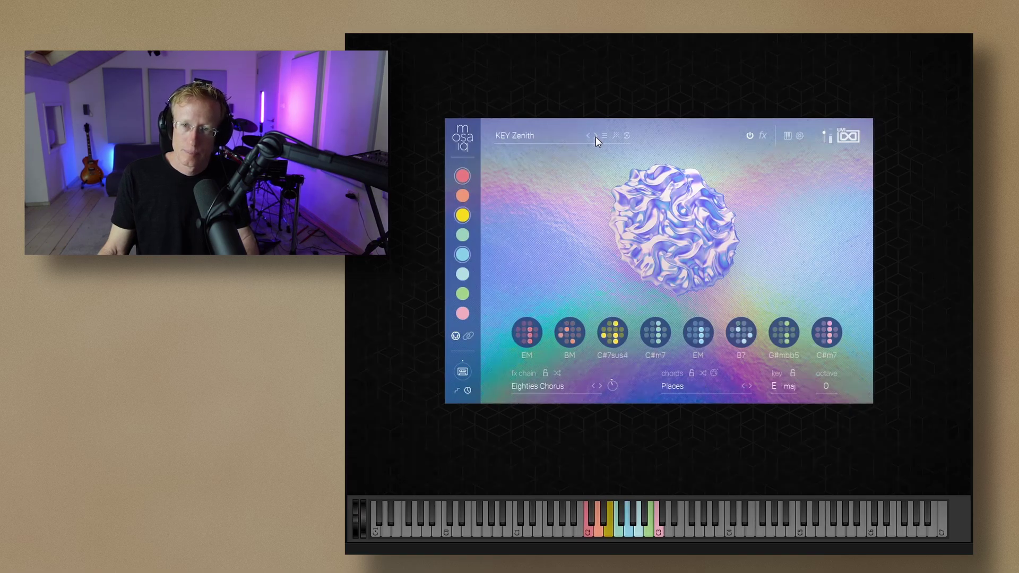
{"action": "left_click", "coordinate": [595, 136]}
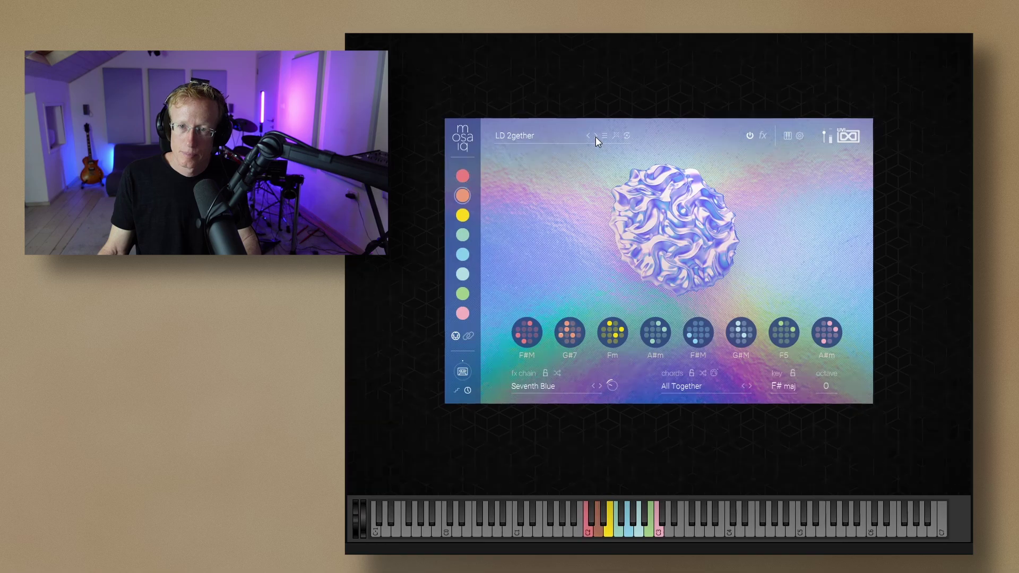
{"action": "left_click", "coordinate": [596, 137]}
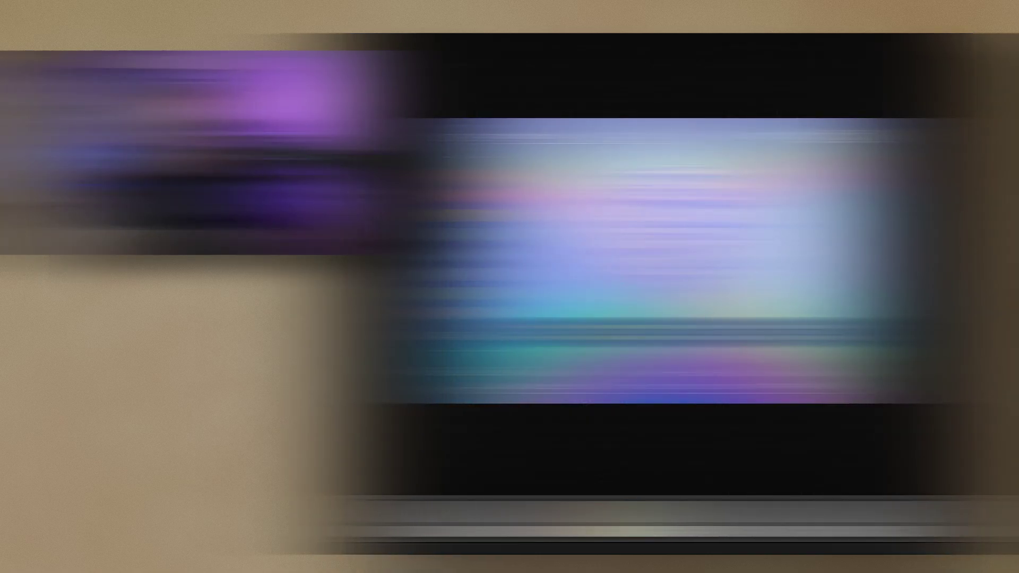
Audition Bubblegum, and step through the pluck presets PLK Mirar, PLK Oceanic and PLK Pampas in the other sound collection.
{"action": "left_click", "coordinate": [596, 137]}
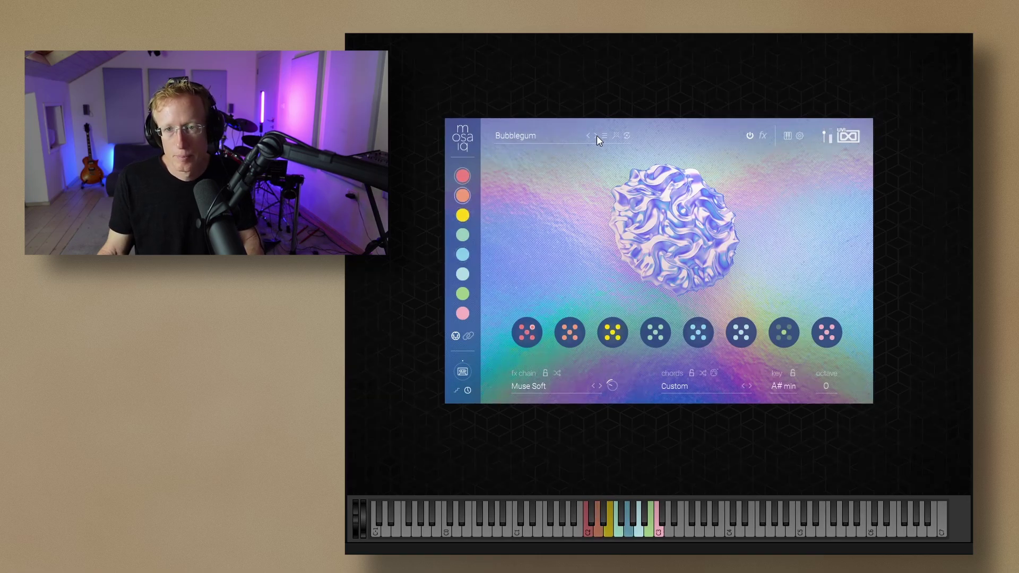
{"action": "left_click", "coordinate": [596, 137]}
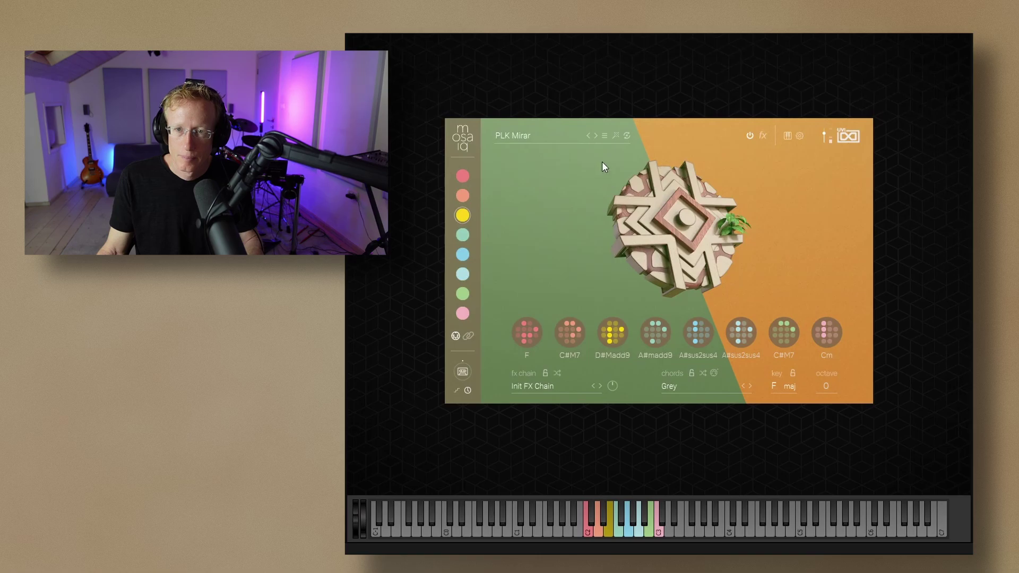
{"action": "left_click", "coordinate": [597, 137]}
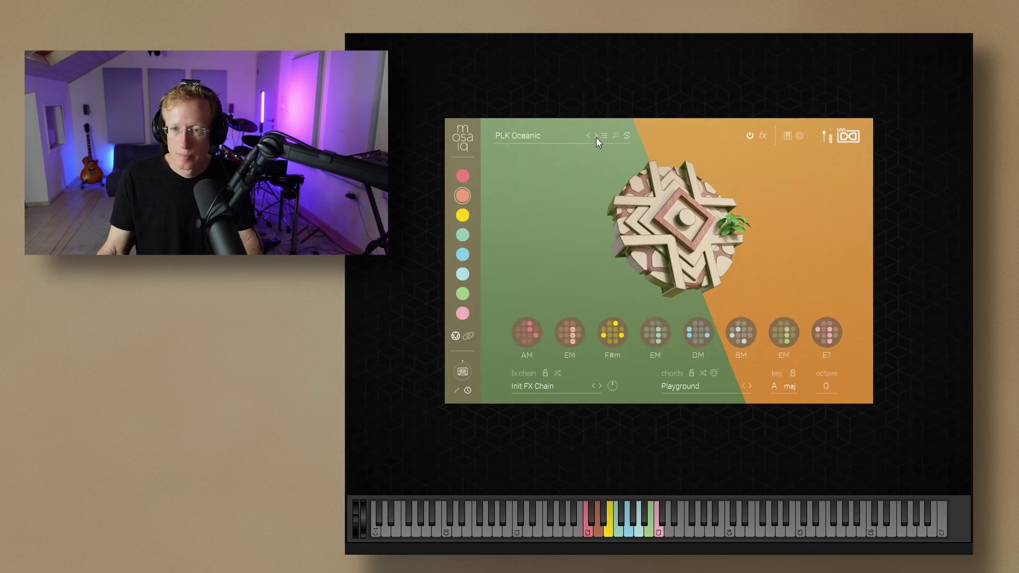
{"action": "left_click", "coordinate": [597, 136]}
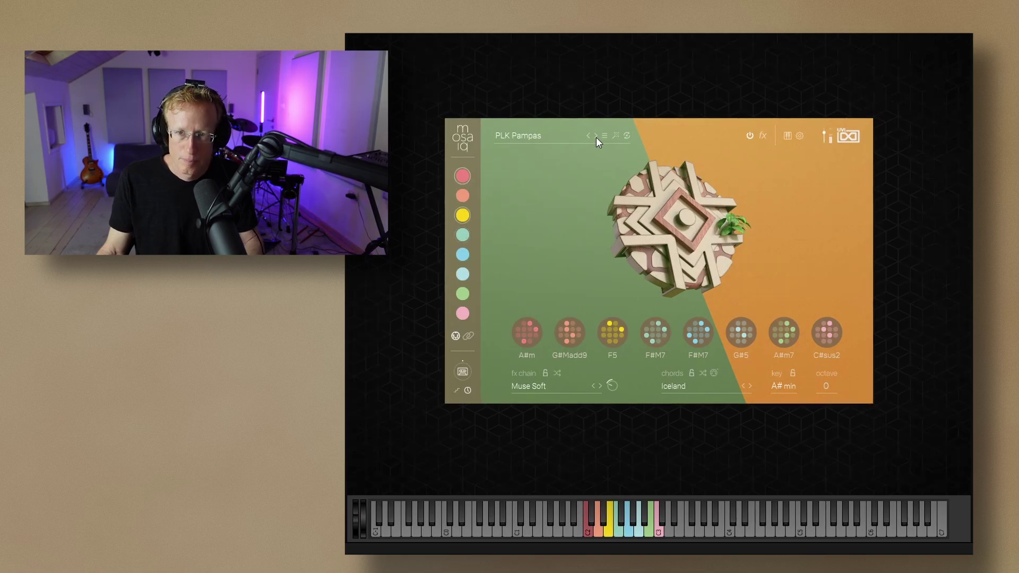
Audition the pluck presets after PLK Pampas: PLK Romantique, PLK Sentiment, PLK Siempre, PLK Soft Romantic and PLK Tidal Waves.
{"action": "left_click", "coordinate": [597, 139]}
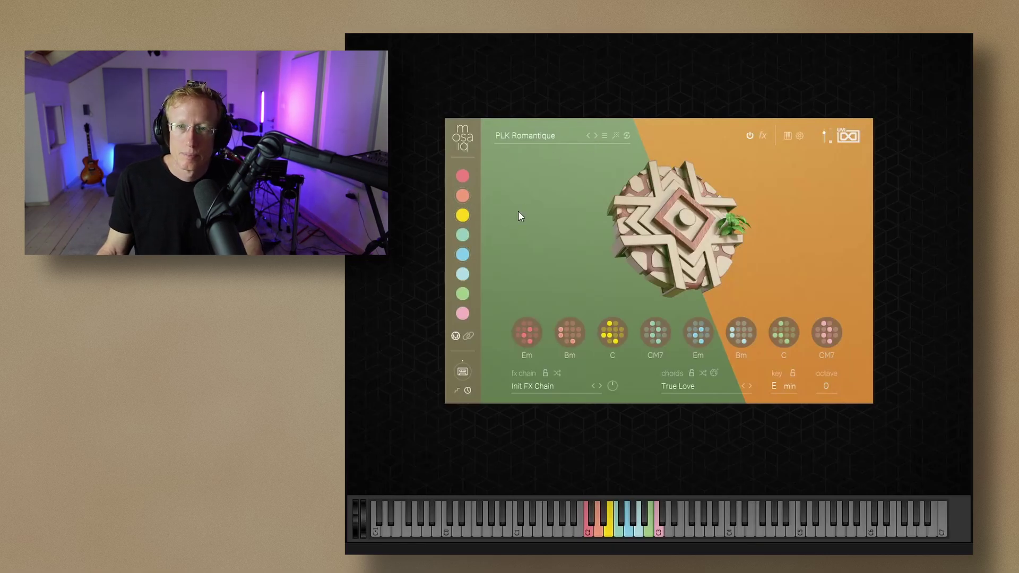
{"action": "left_click", "coordinate": [593, 137]}
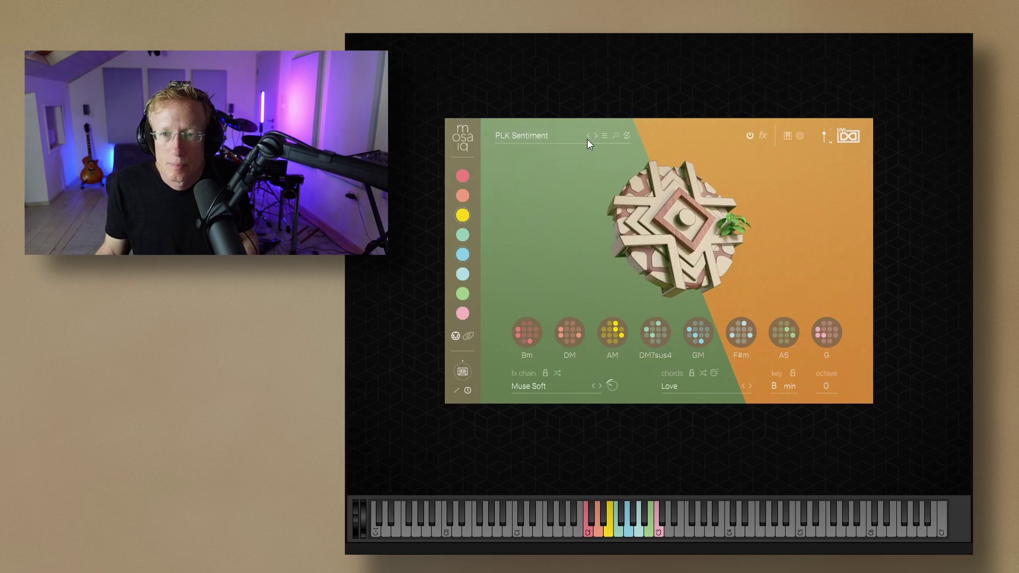
{"action": "left_click", "coordinate": [595, 136]}
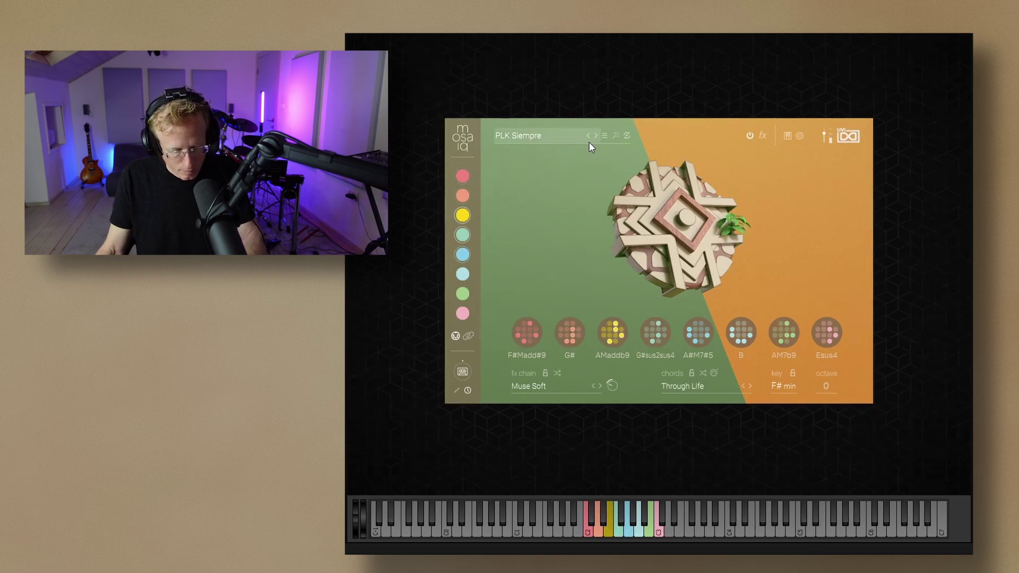
{"action": "left_click", "coordinate": [595, 138]}
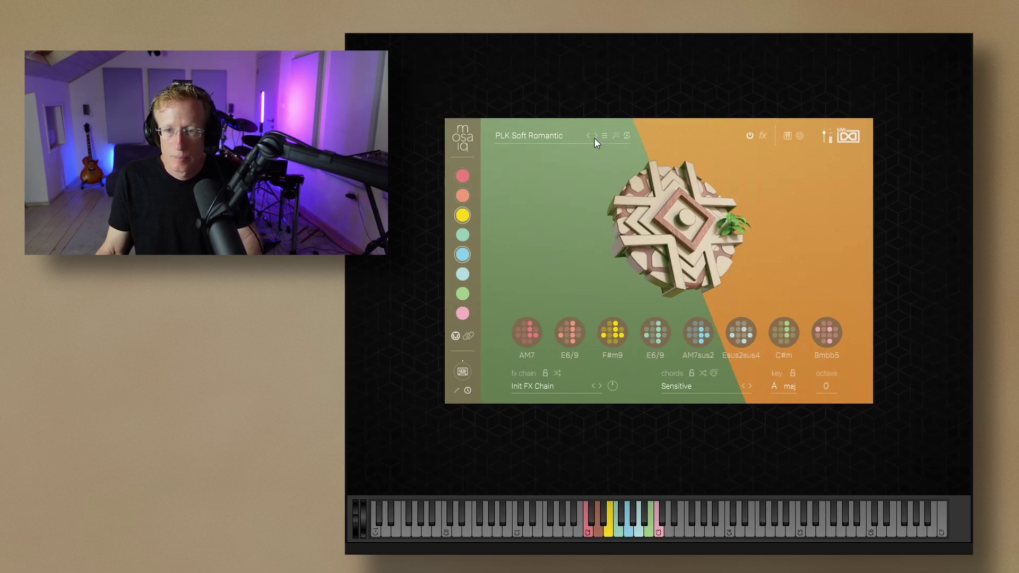
{"action": "left_click", "coordinate": [595, 137]}
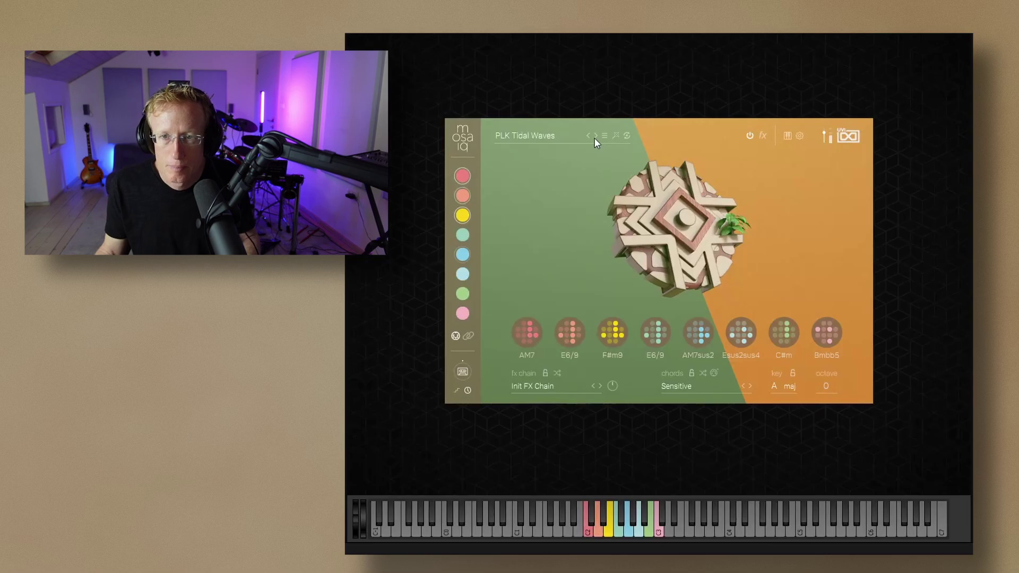